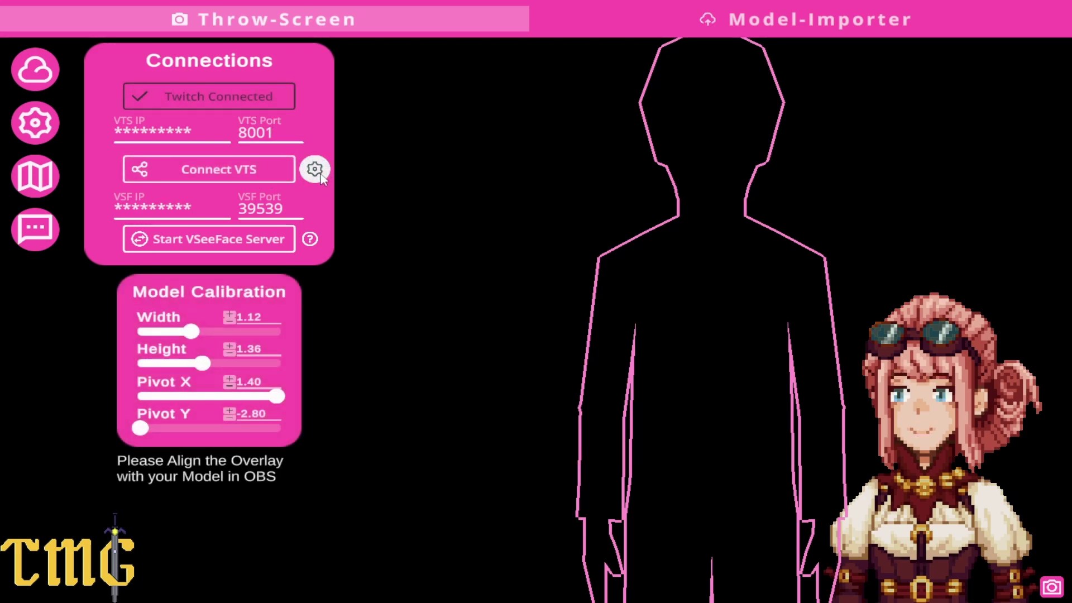
Drag the Height and Pivot X sliders until the pink outline fits the model's head and shoulders
click(203, 364)
drag(202, 363, 185, 333)
mouse_move(276, 395)
mouse_down()
mouse_move(259, 397)
mouse_move(326, 402)
mouse_move(252, 400)
mouse_move(273, 396)
mouse_up()
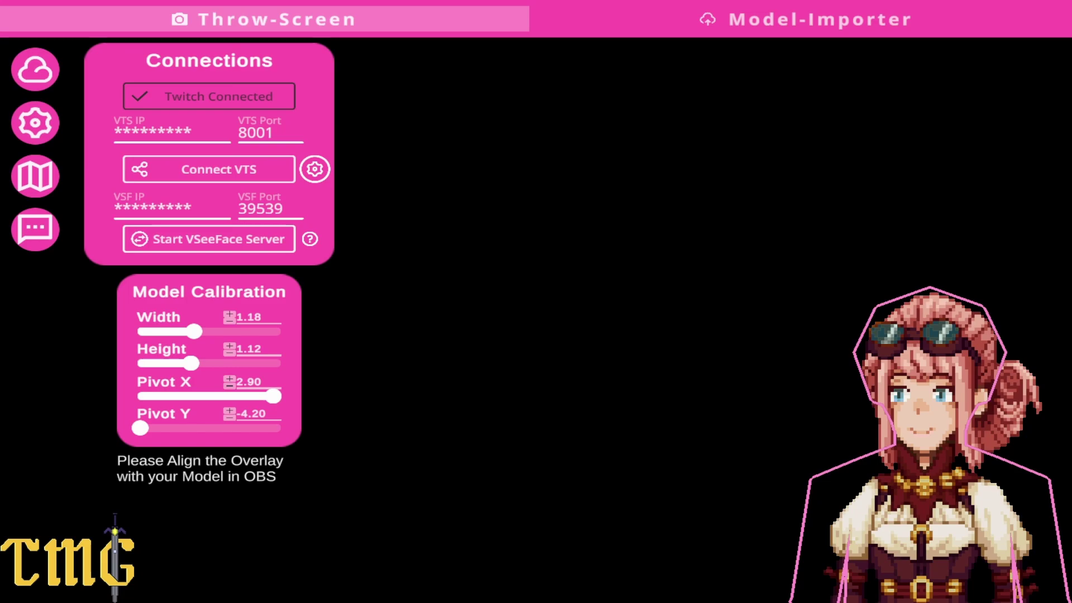
Open the general settings and scroll down to the Border section
click(35, 70)
click(37, 123)
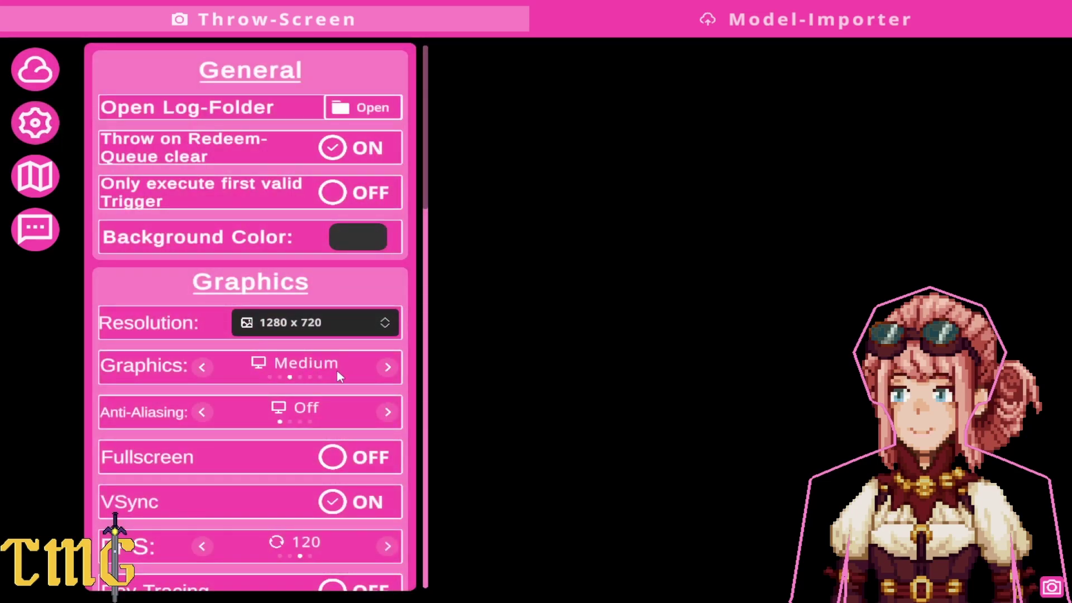
scroll(281, 482, down, 5)
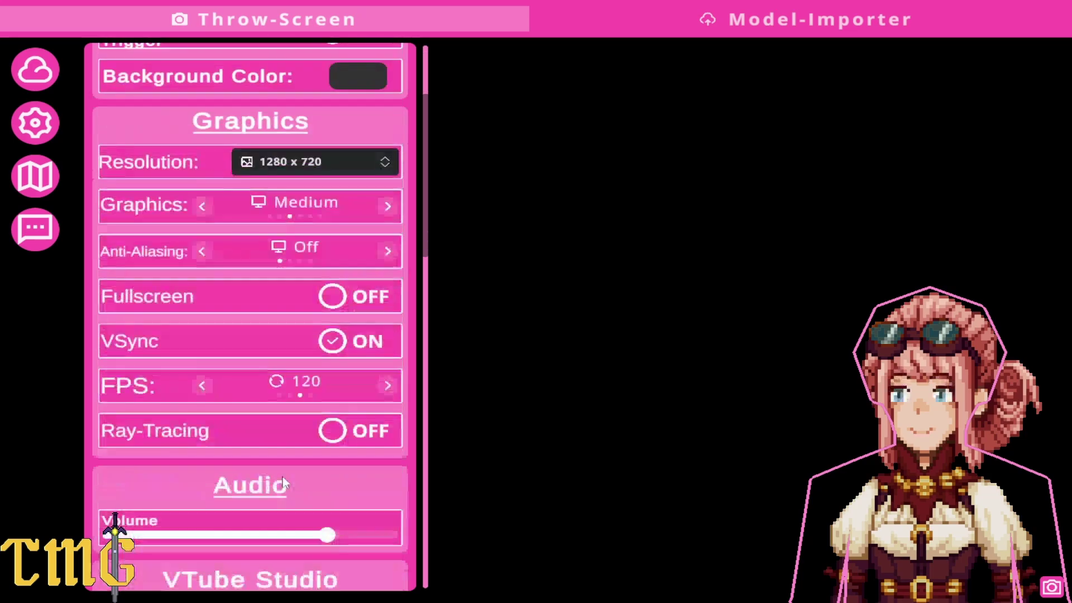
scroll(281, 509, down, 7)
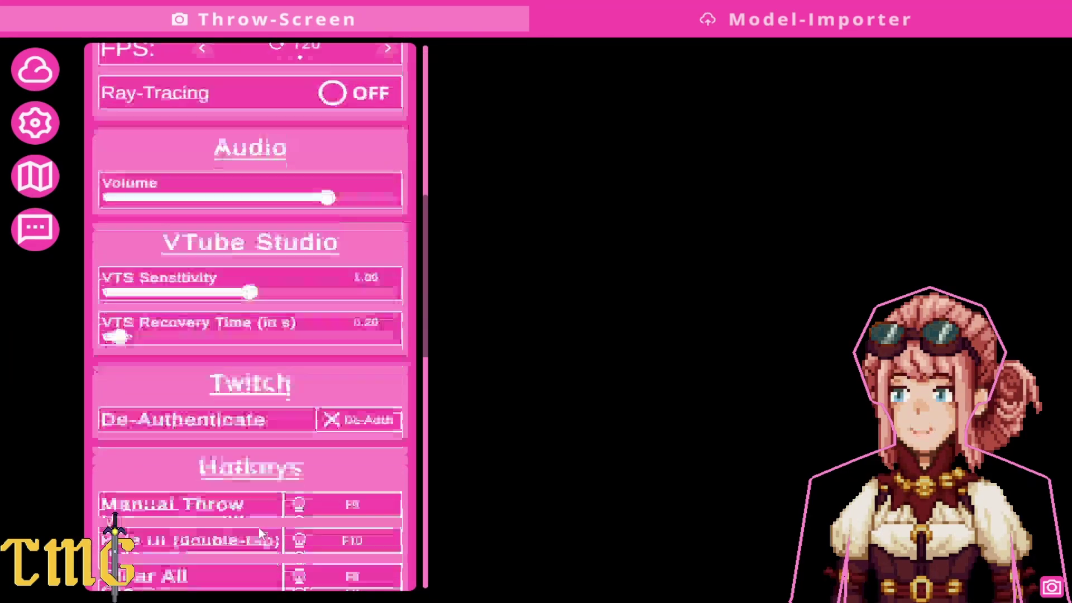
scroll(259, 530, down, 4)
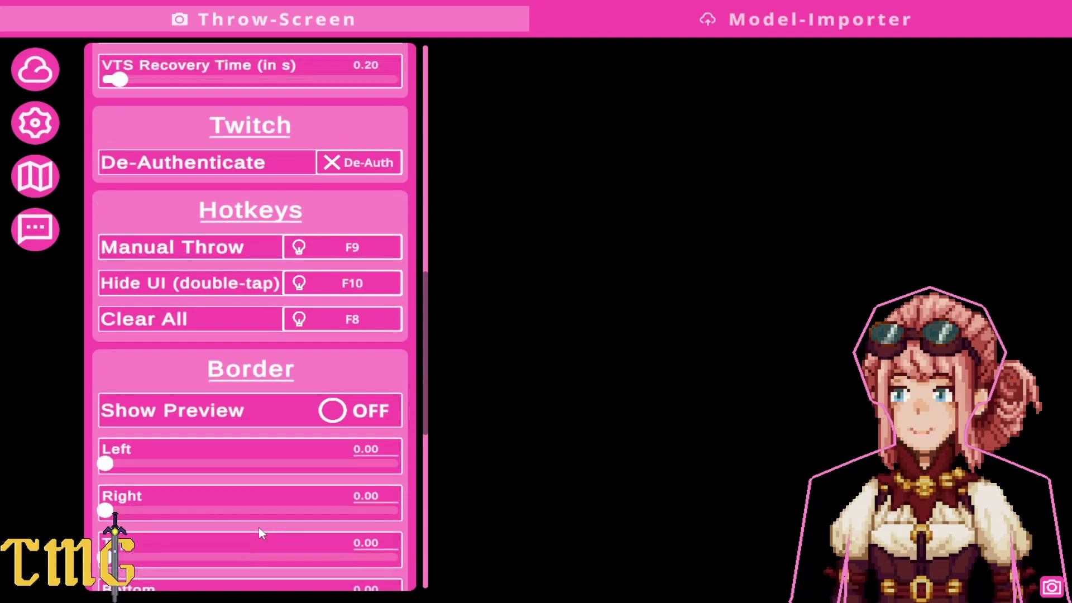
Toggle the border Show Preview on and off repeatedly, leaving it off
click(335, 414)
click(339, 415)
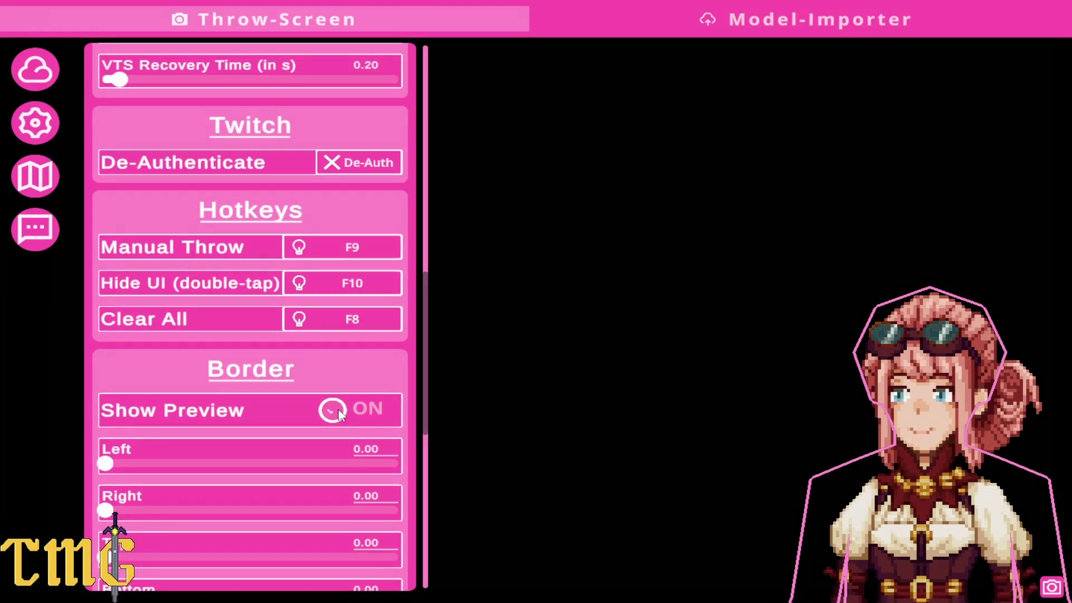
click(338, 416)
click(338, 415)
click(337, 417)
click(338, 418)
scroll(223, 435, down, 3)
Add a trigger with + at the bottom of the Trigger-Menu list and open the new 'New Trigger'
click(41, 240)
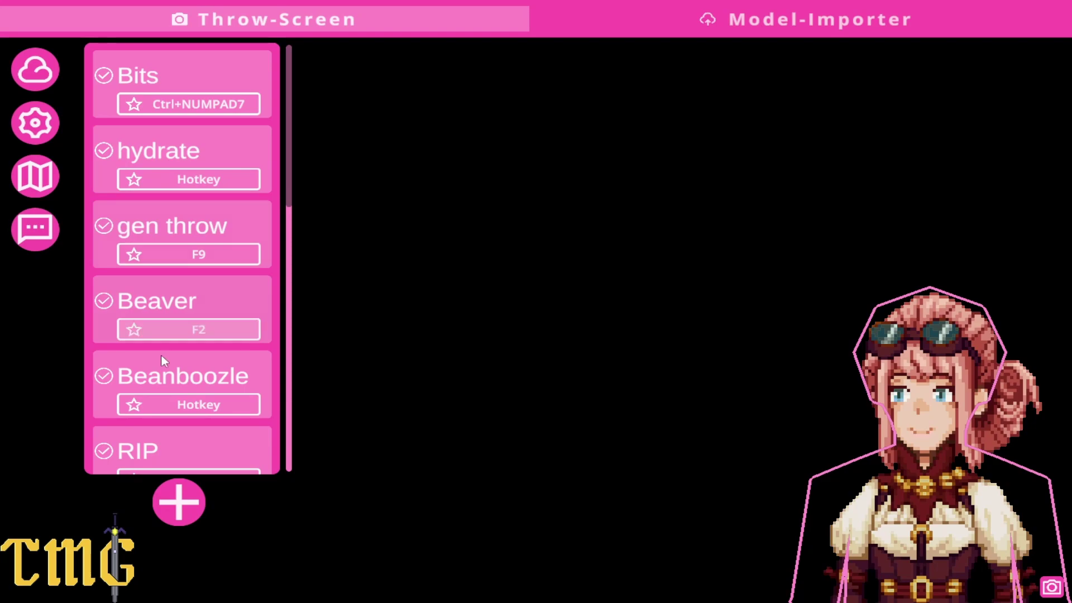
scroll(161, 246, down, 3)
scroll(207, 387, down, 8)
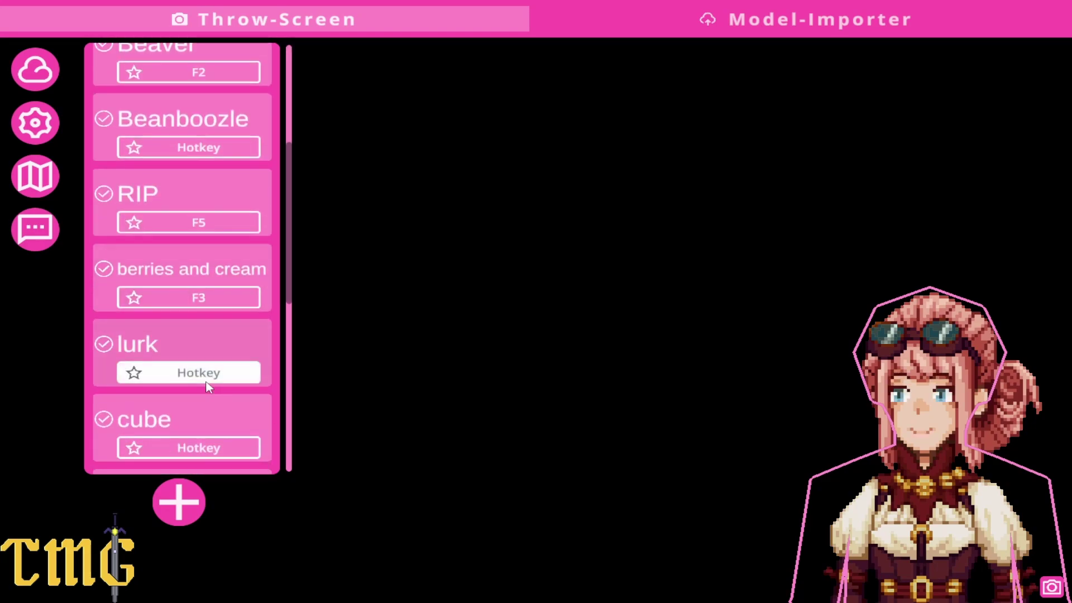
drag(293, 429, 289, 470)
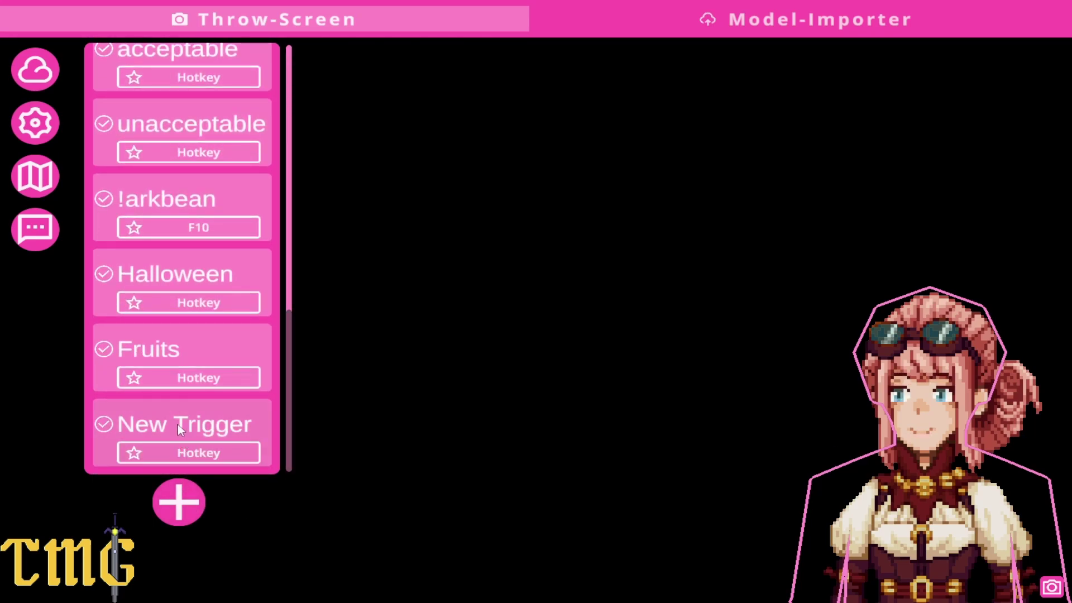
click(180, 502)
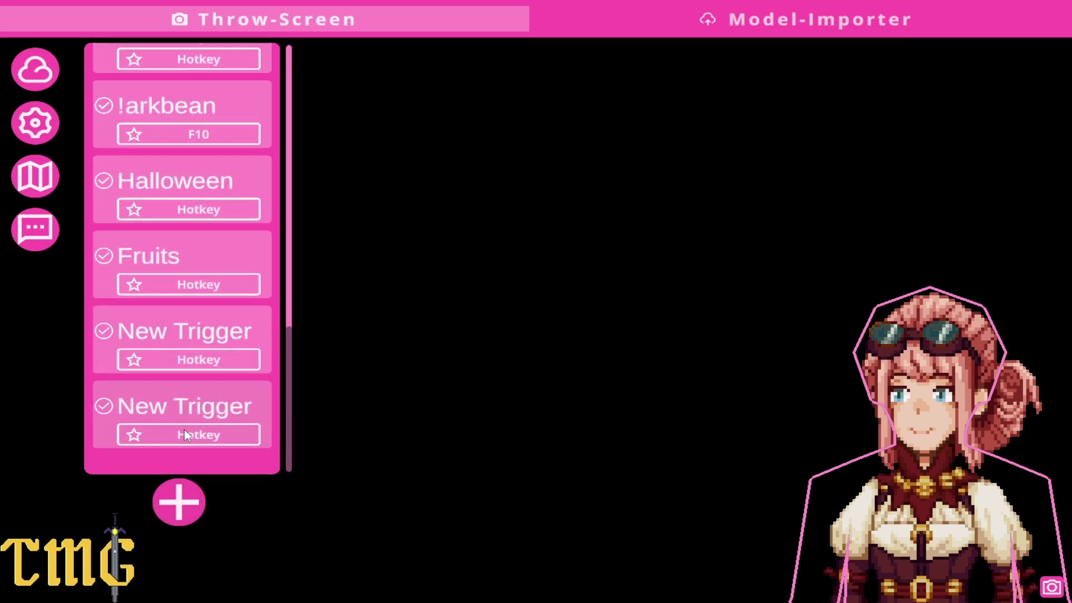
click(179, 426)
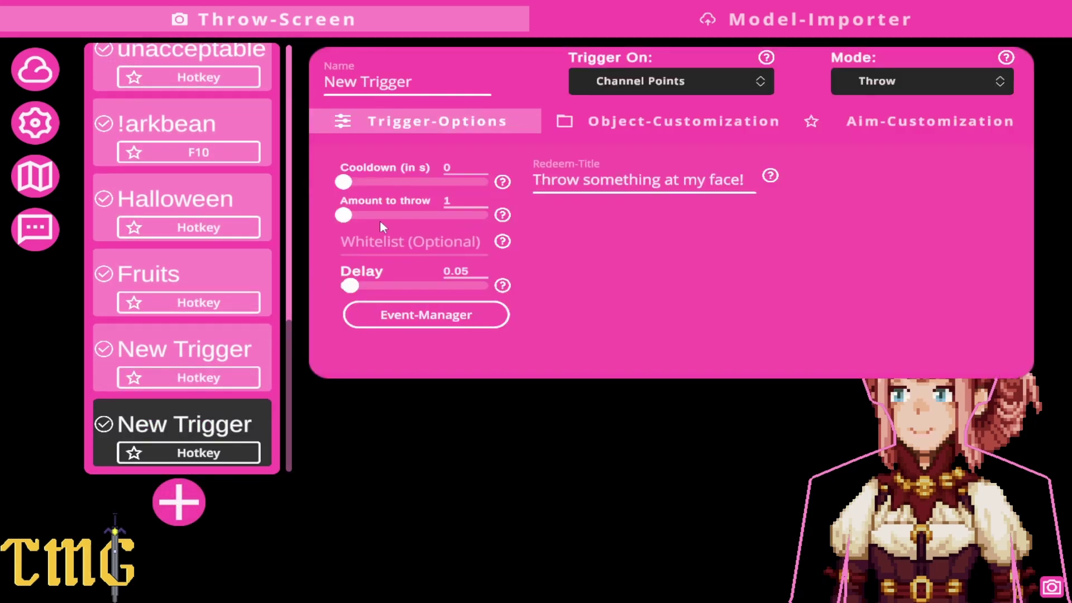
Name the trigger 'Testing for YT!' and set Trigger On to Command
click(424, 82)
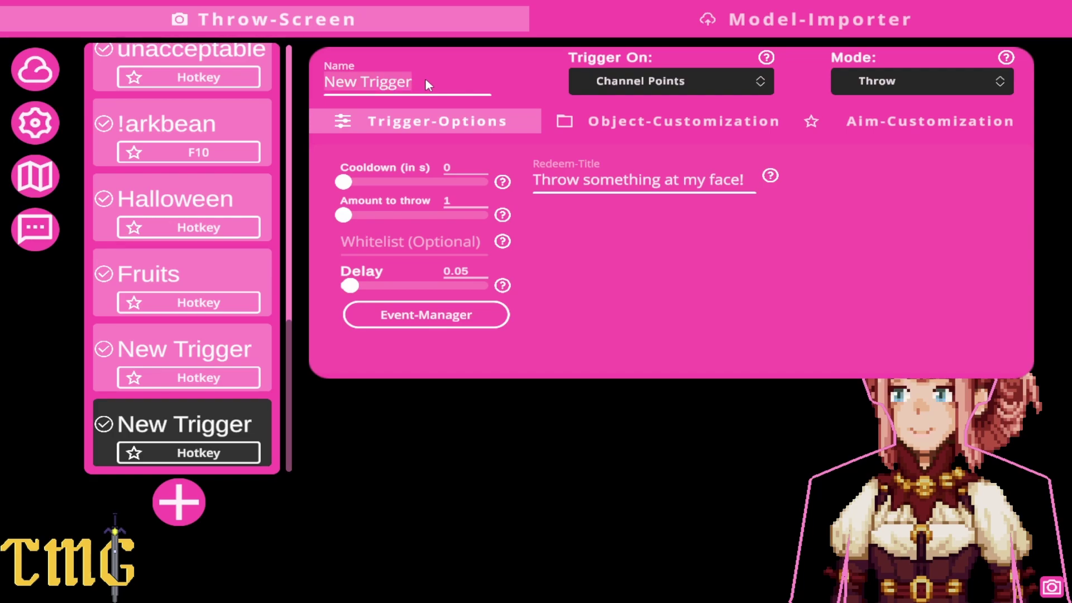
text(Testin)
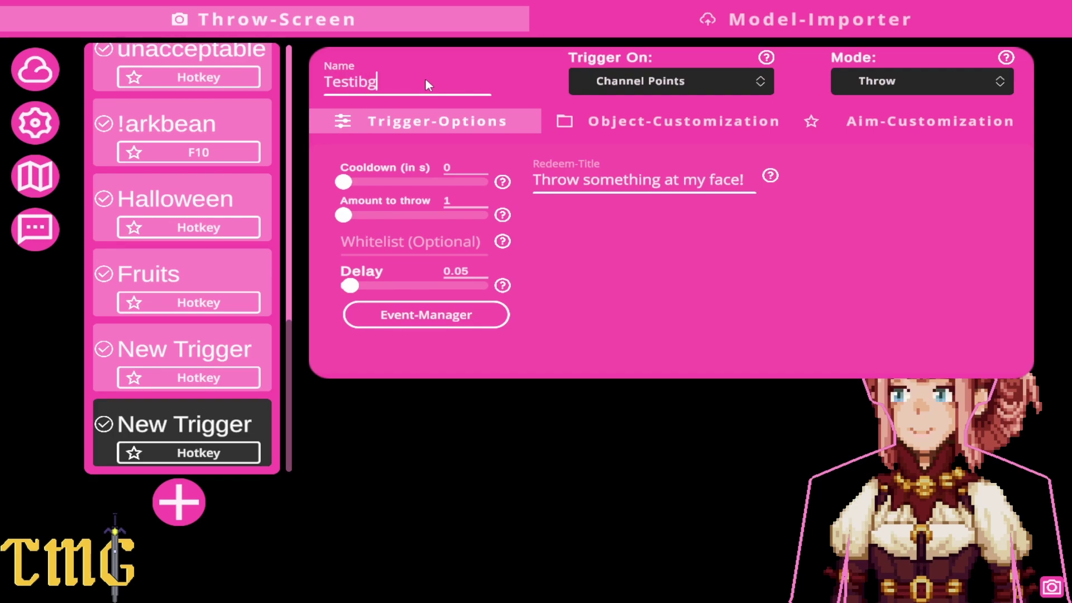
text(g for YT!)
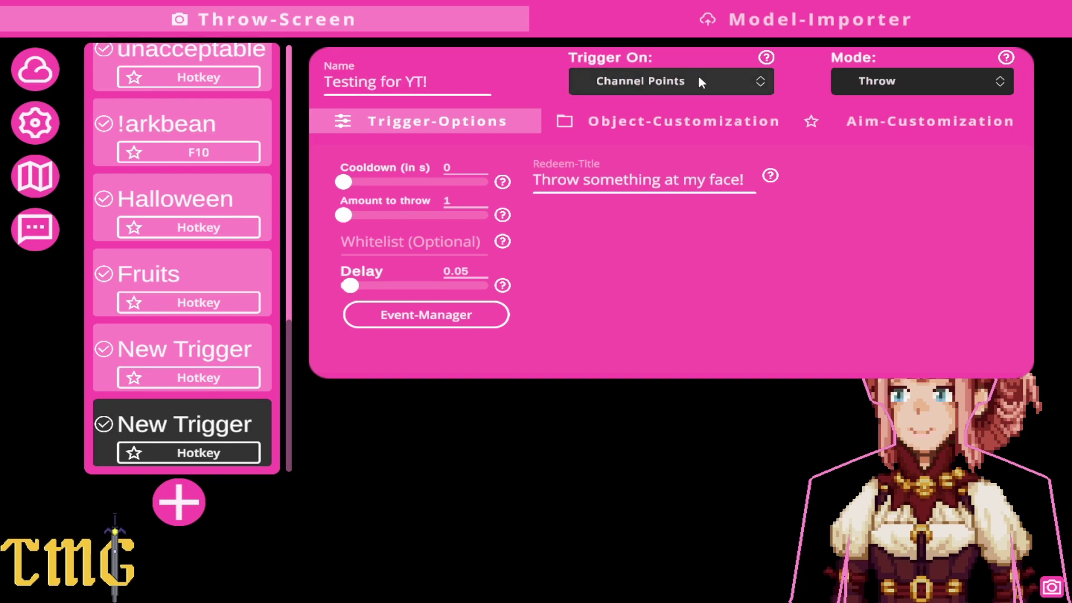
click(759, 83)
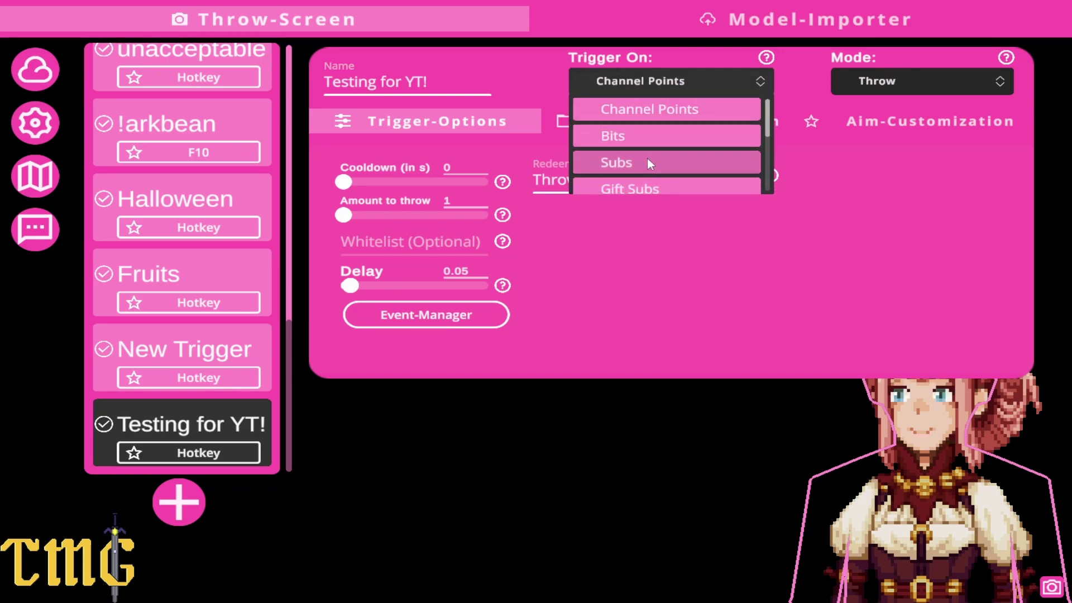
scroll(649, 162, down, 1)
scroll(649, 162, down, 2)
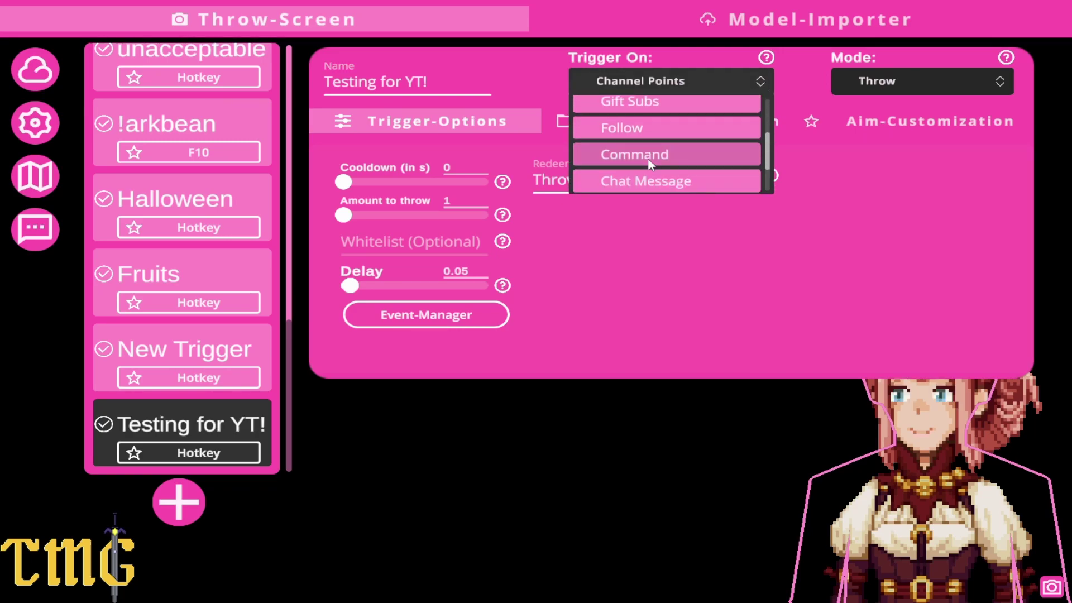
scroll(655, 149, down, 2)
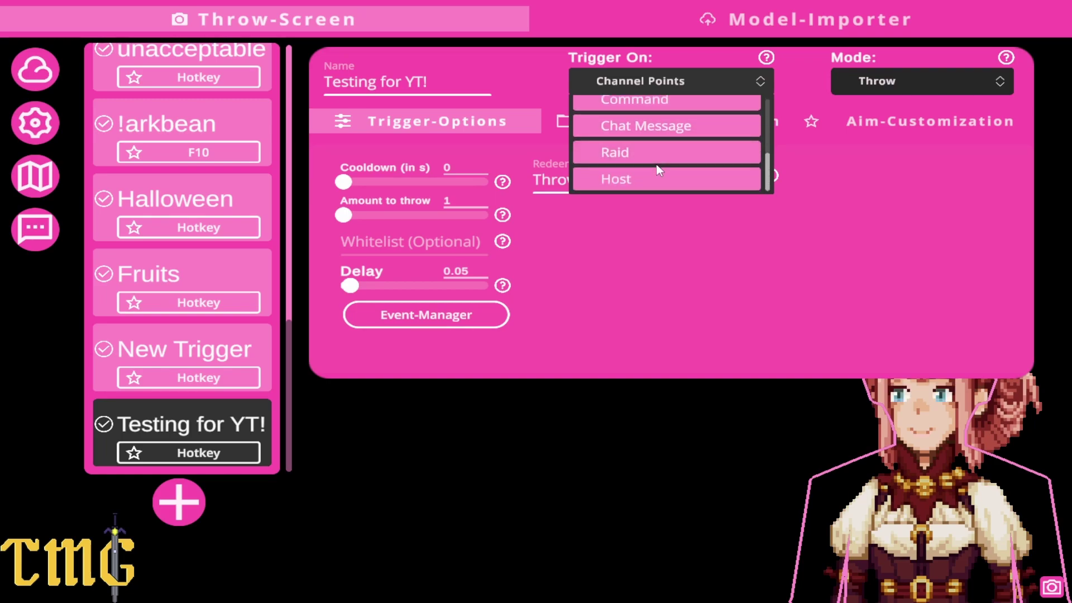
scroll(659, 171, up, 1)
click(653, 137)
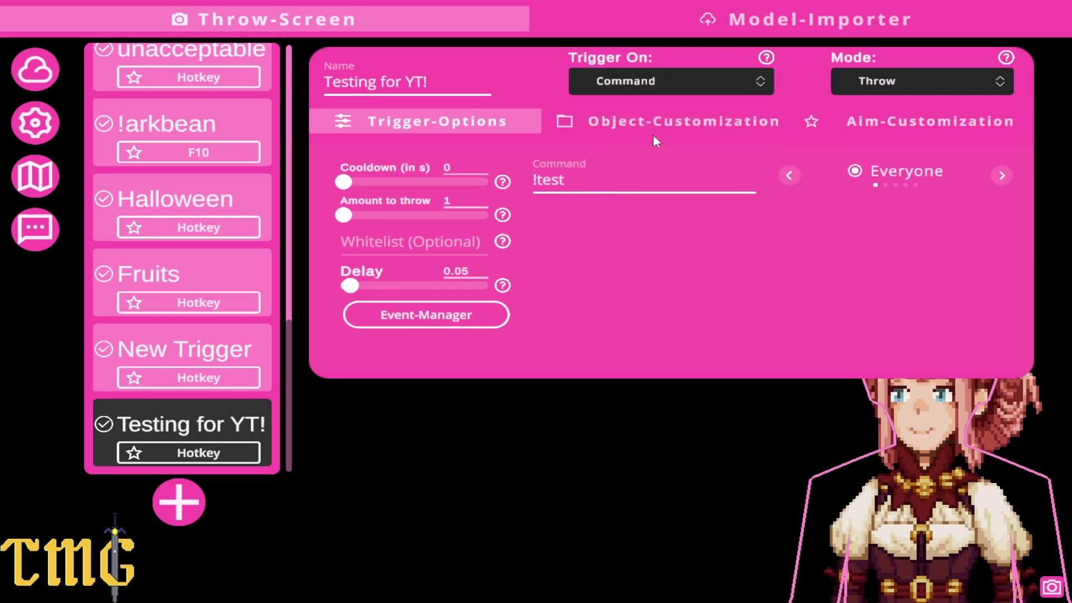
Switch the trigger Mode to Bonk and then back to Throw
click(982, 81)
click(920, 138)
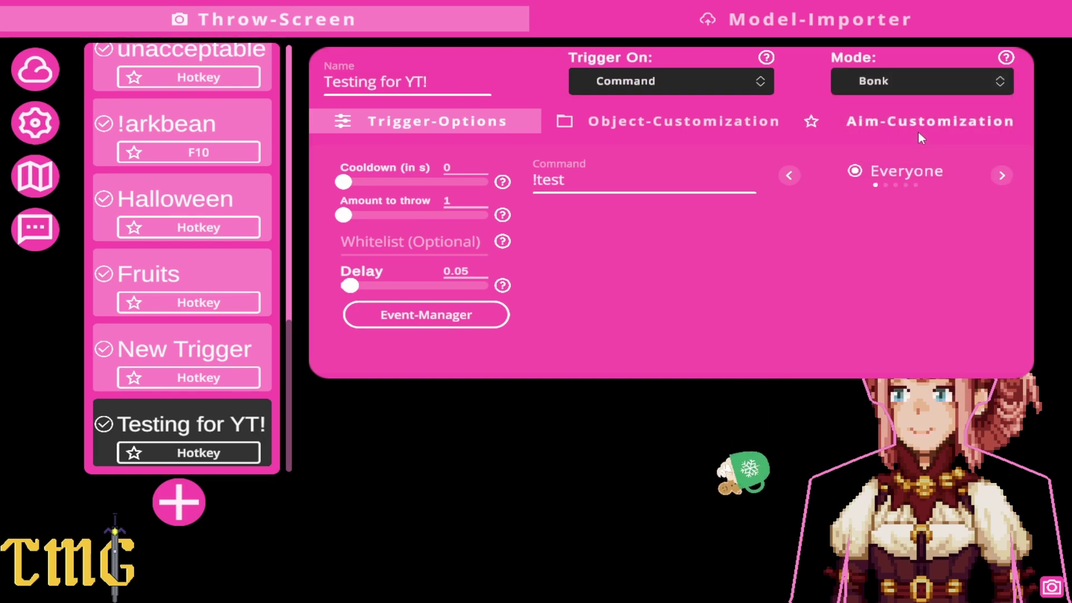
click(953, 89)
click(937, 109)
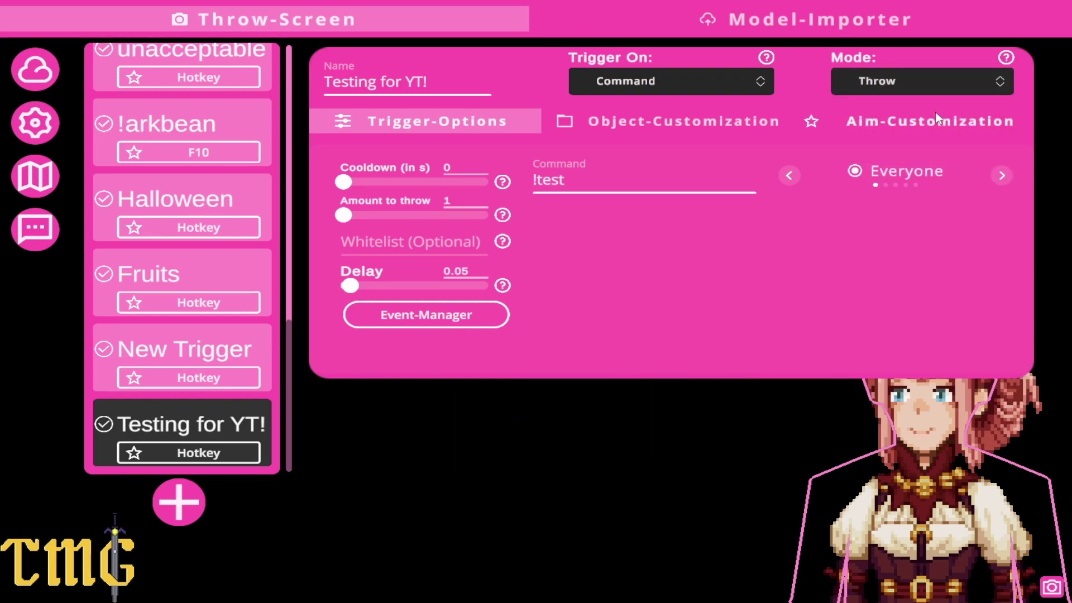
Cycle the command's allowed role through the options until it shows Streamer
click(1002, 175)
click(1002, 176)
click(1002, 175)
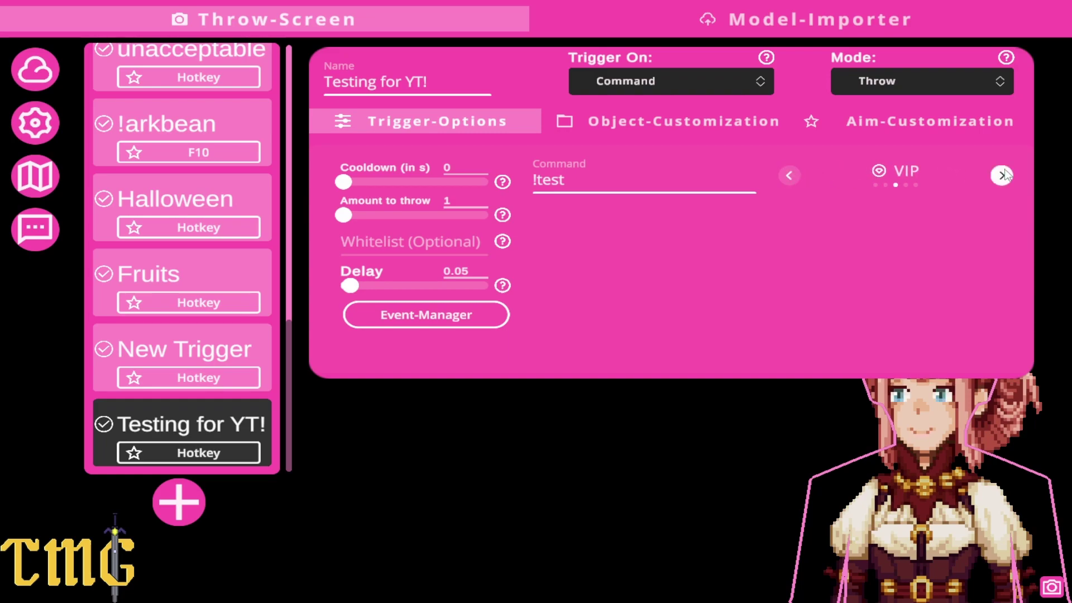
click(1002, 175)
click(1002, 175)
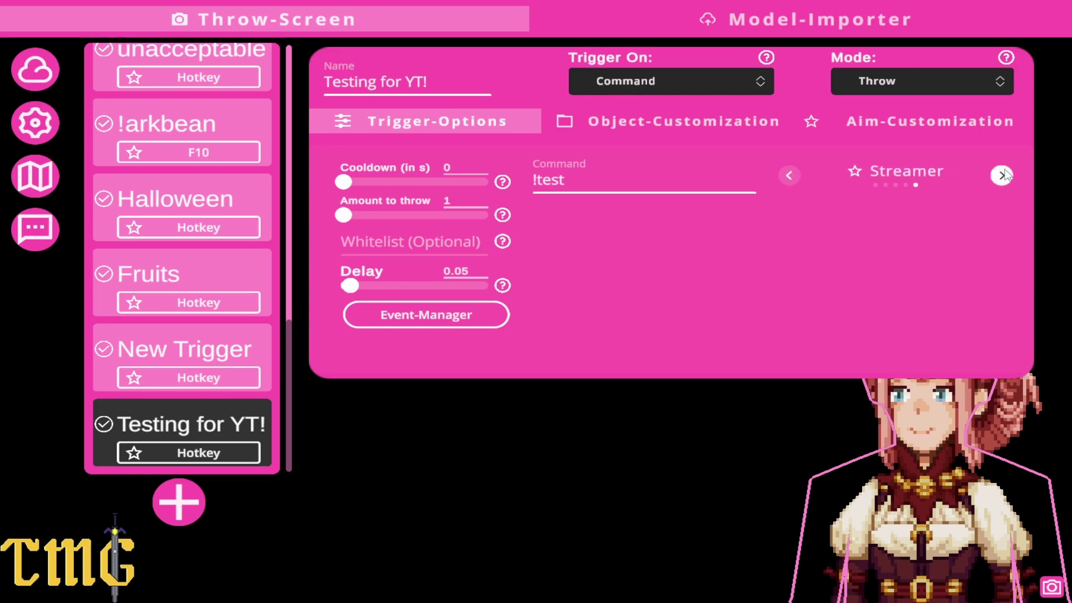
click(1002, 175)
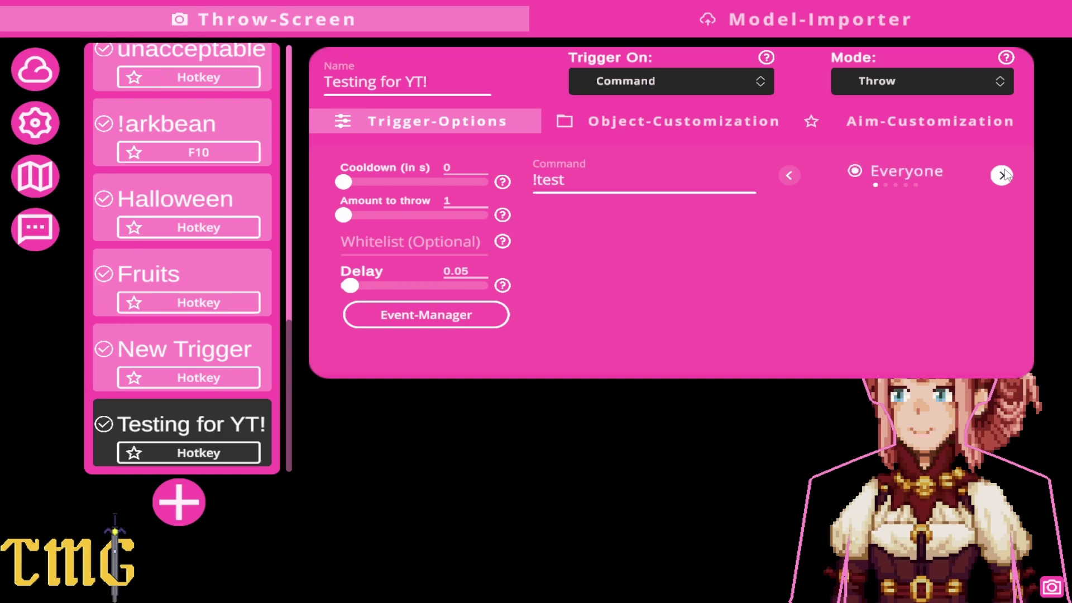
click(1002, 175)
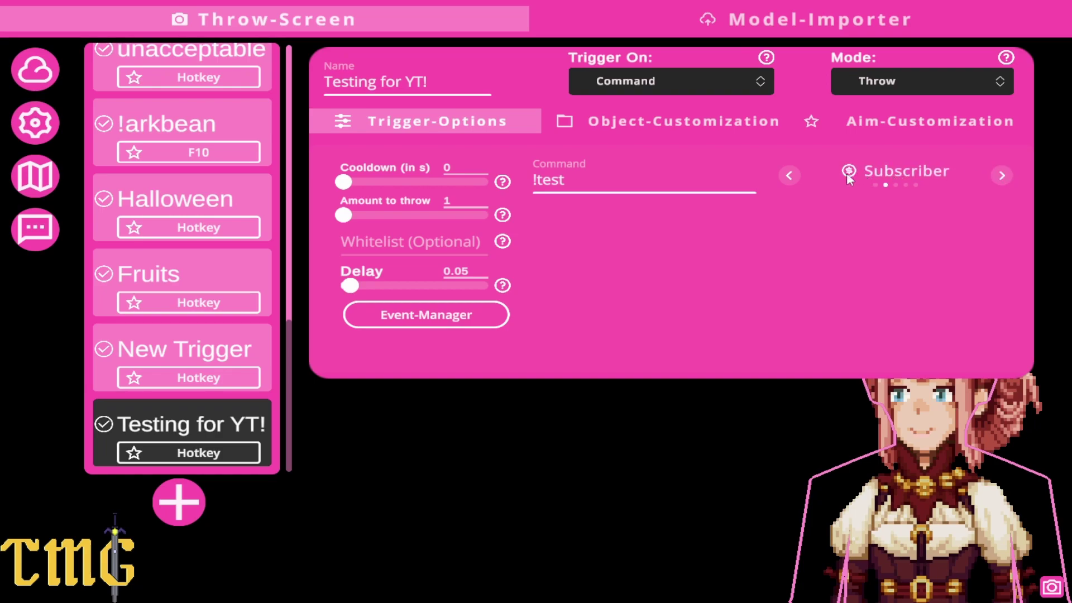
click(1002, 175)
click(1002, 175)
click(1002, 176)
Type a note into the whitelist field, then delete it so the whitelist is empty
click(410, 246)
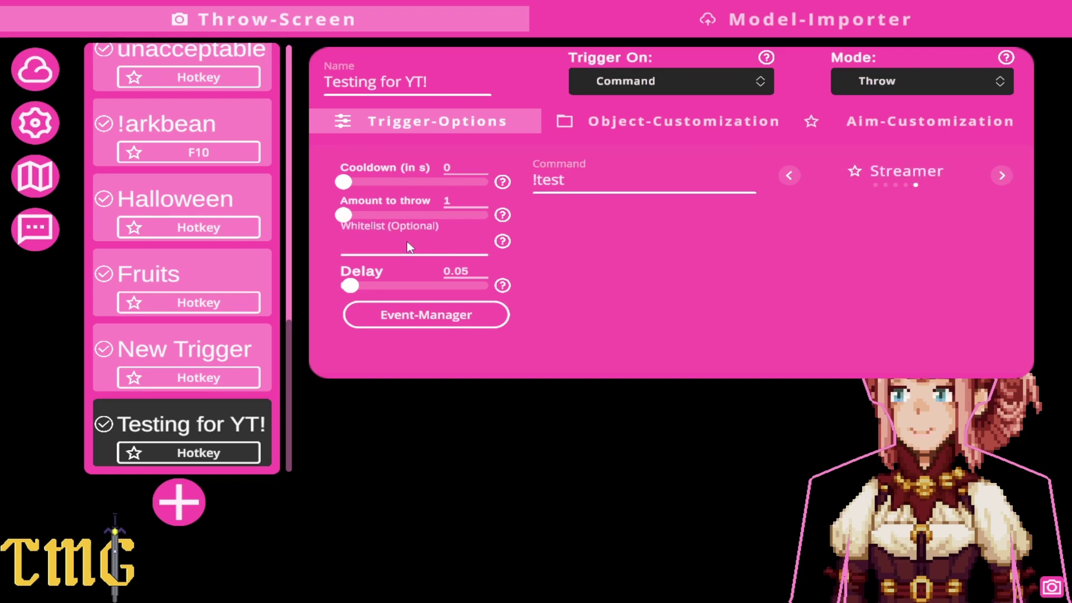
text(can)
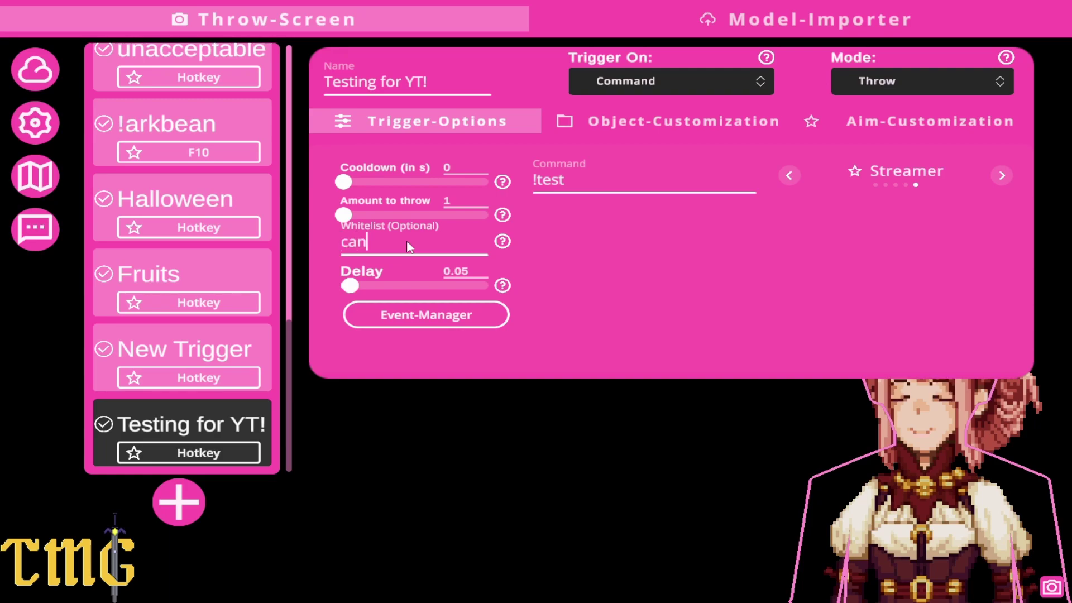
text( use )
text(this for specific use)
text(r!)
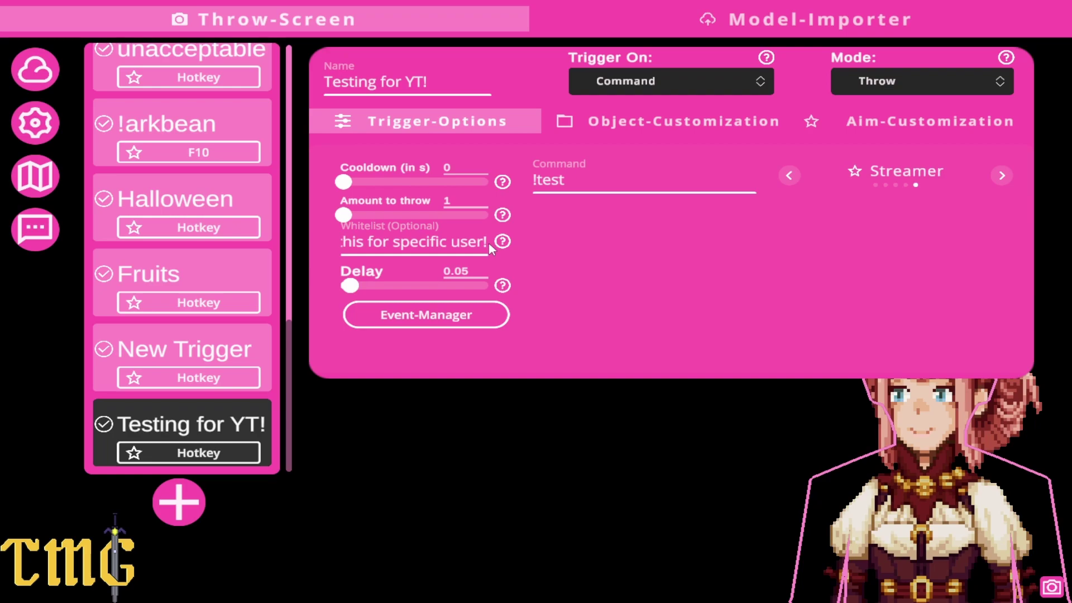
click(456, 244)
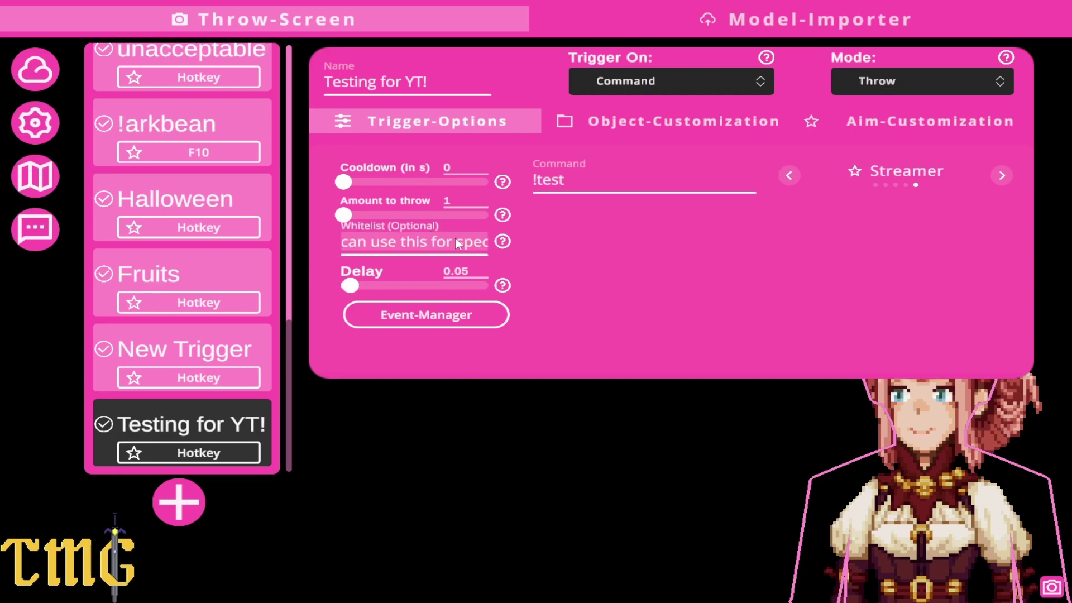
key(Delete)
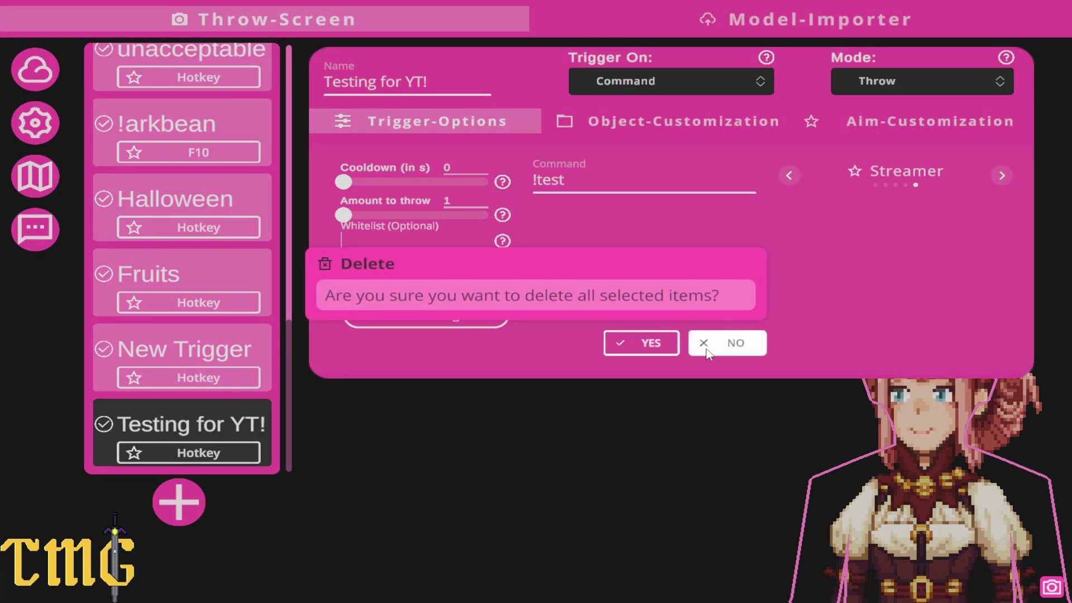
click(660, 347)
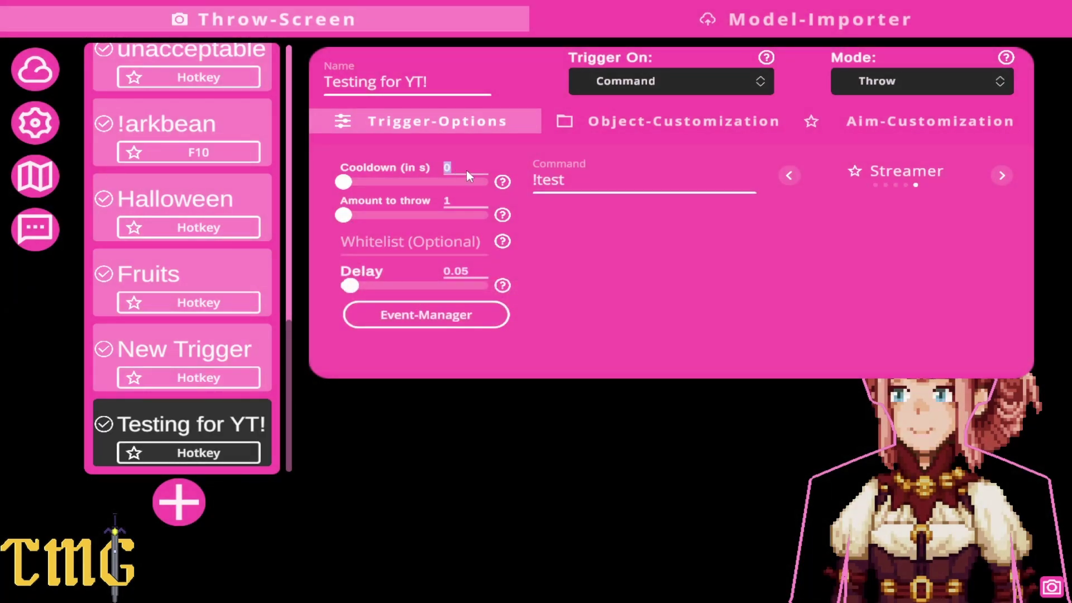
Set Cooldown (in s) to 30 instead of 60
text(60)
key(BackSpace)
key(BackSpace)
text(30)
click(456, 202)
click(856, 120)
In Object-Customization, disable all currently enabled items
click(714, 123)
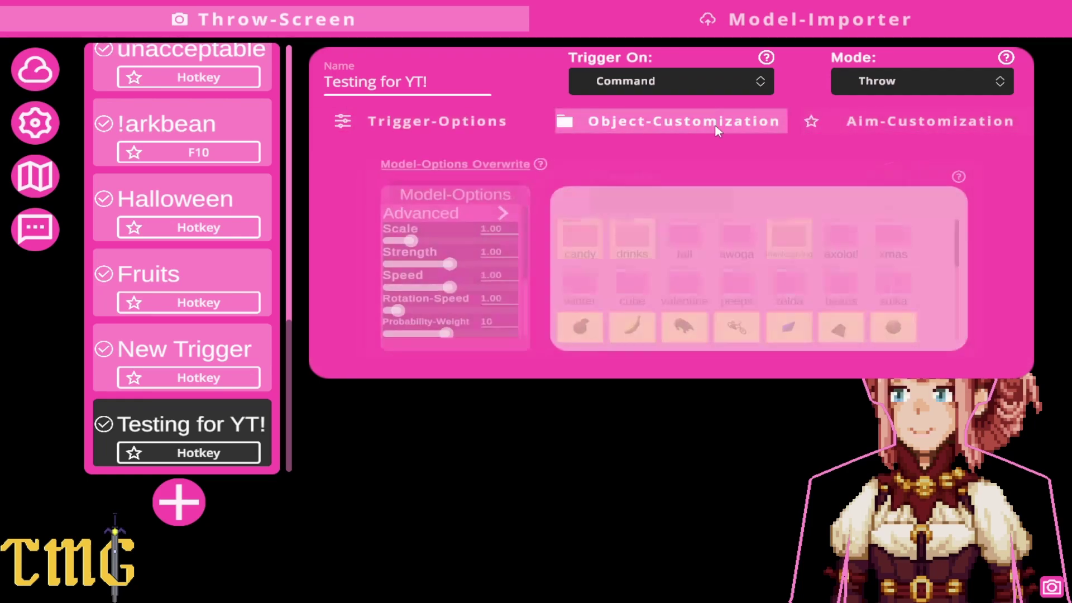
scroll(610, 298, down, 5)
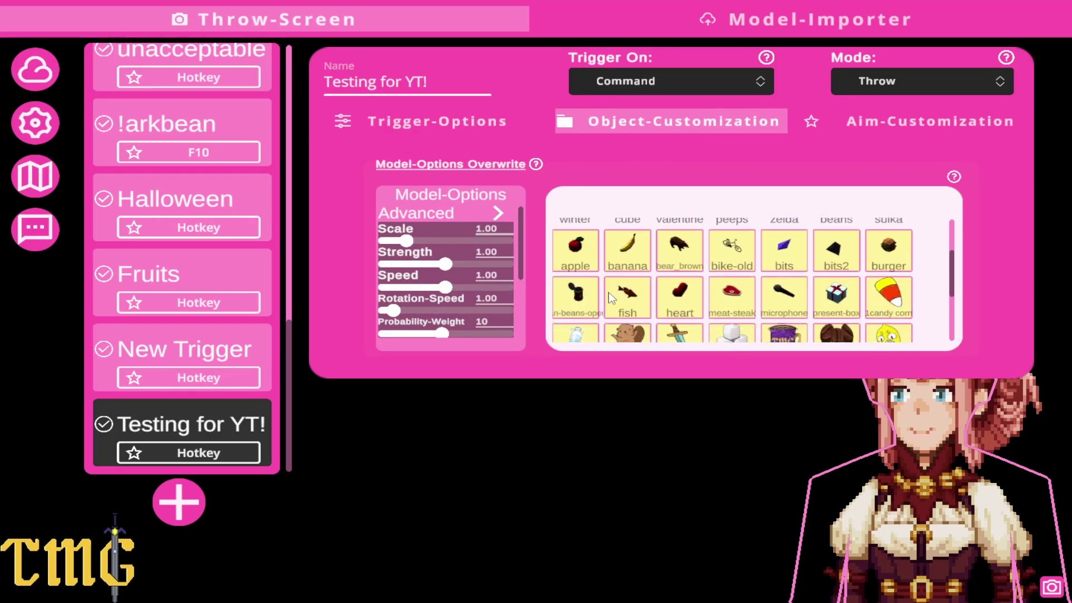
scroll(611, 298, down, 2)
scroll(610, 298, up, 6)
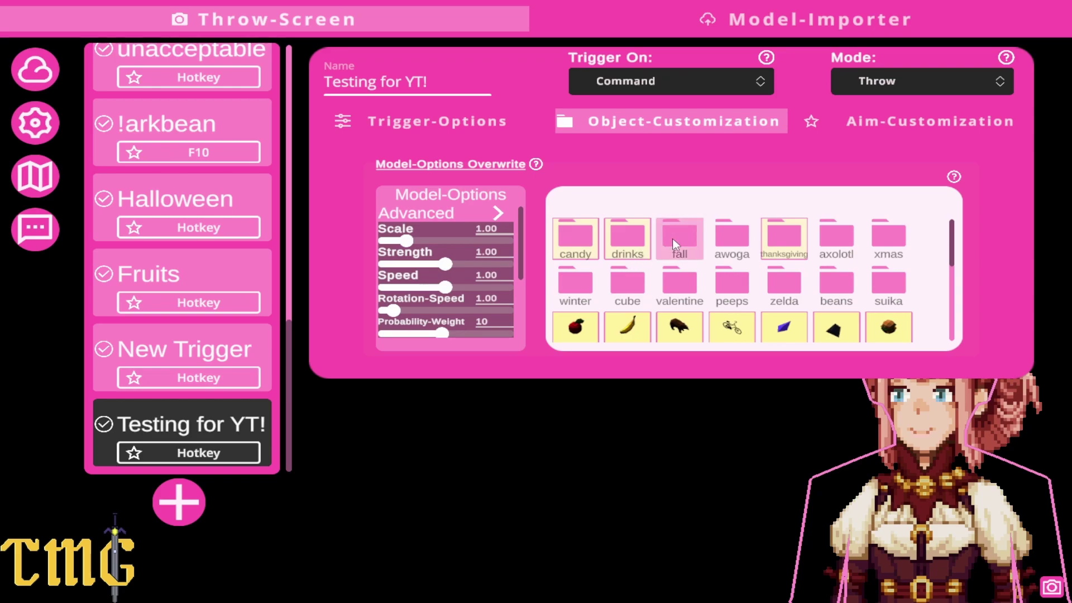
right_click(658, 255)
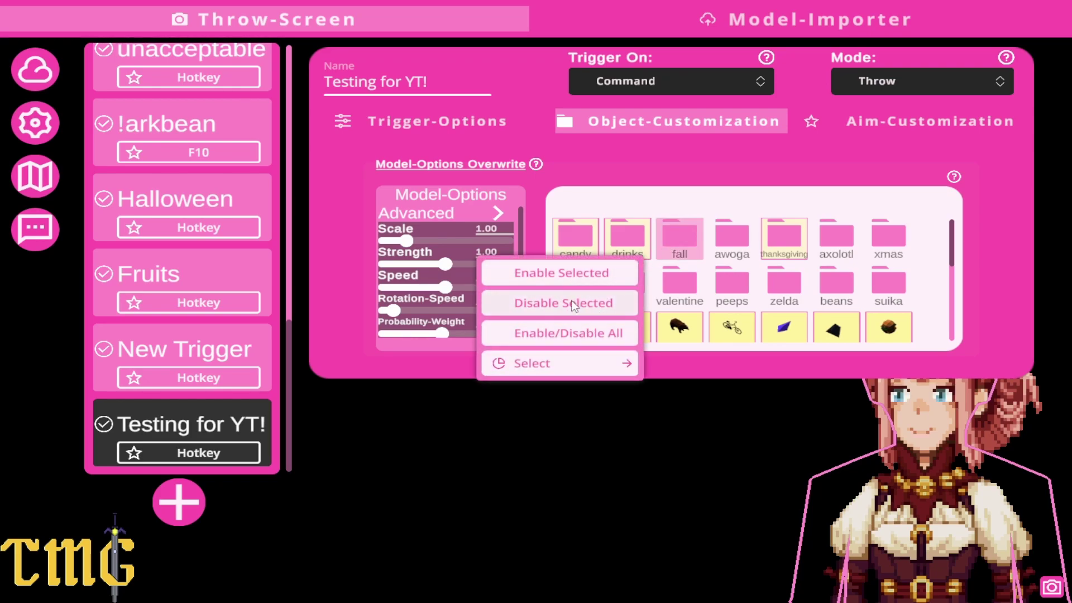
click(565, 333)
Open the fall folder and select the Autumn items, Autumn 2 through Autumn 17
scroll(647, 267, down, 1)
scroll(664, 260, up, 1)
click(681, 250)
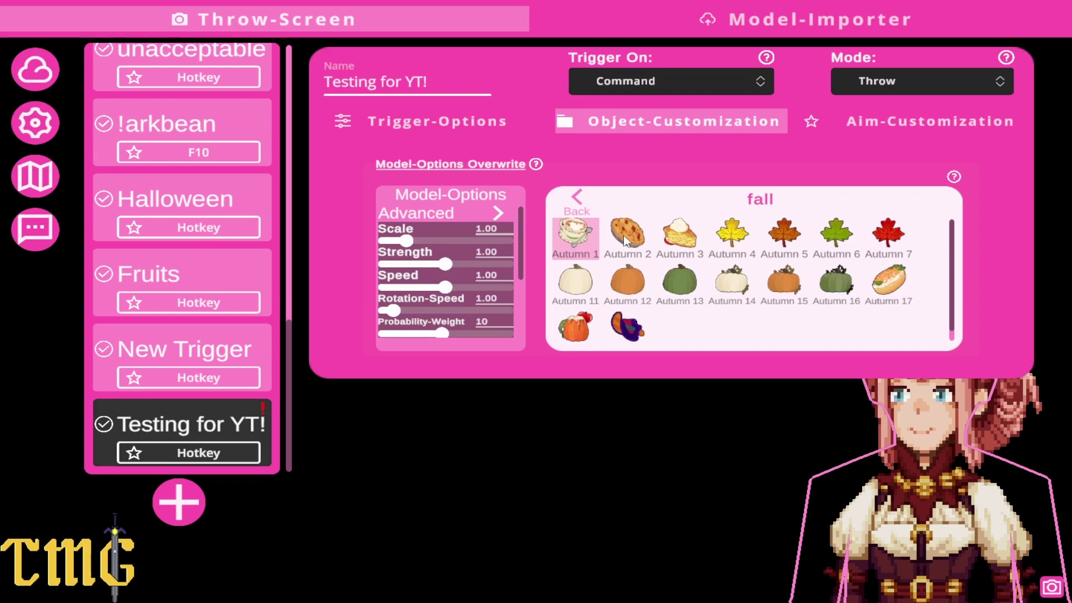
click(680, 237)
click(627, 238)
click(575, 282)
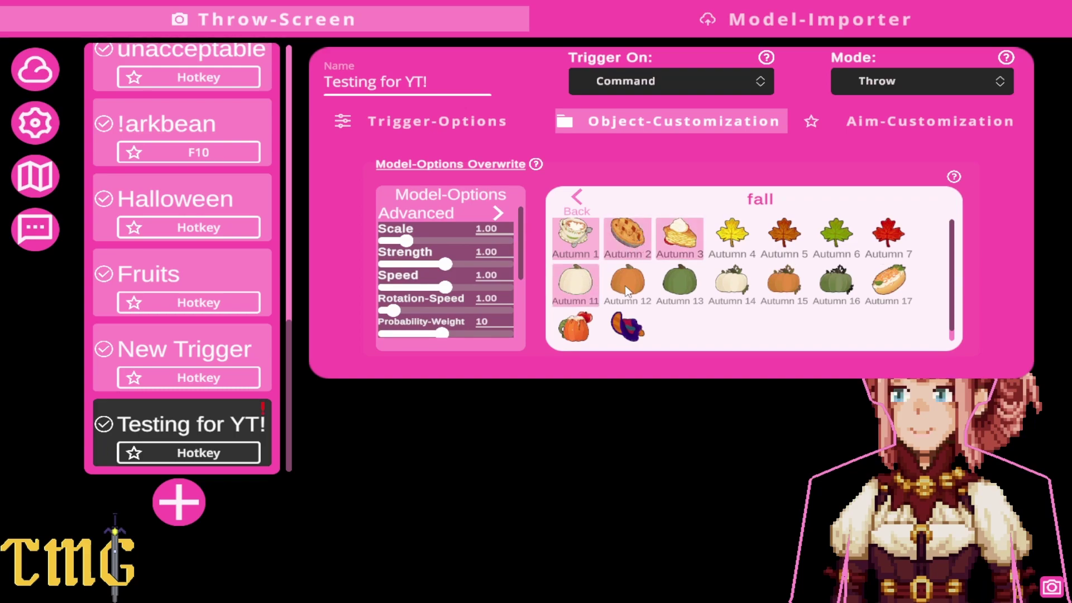
click(627, 282)
click(627, 326)
click(575, 327)
click(680, 282)
click(732, 282)
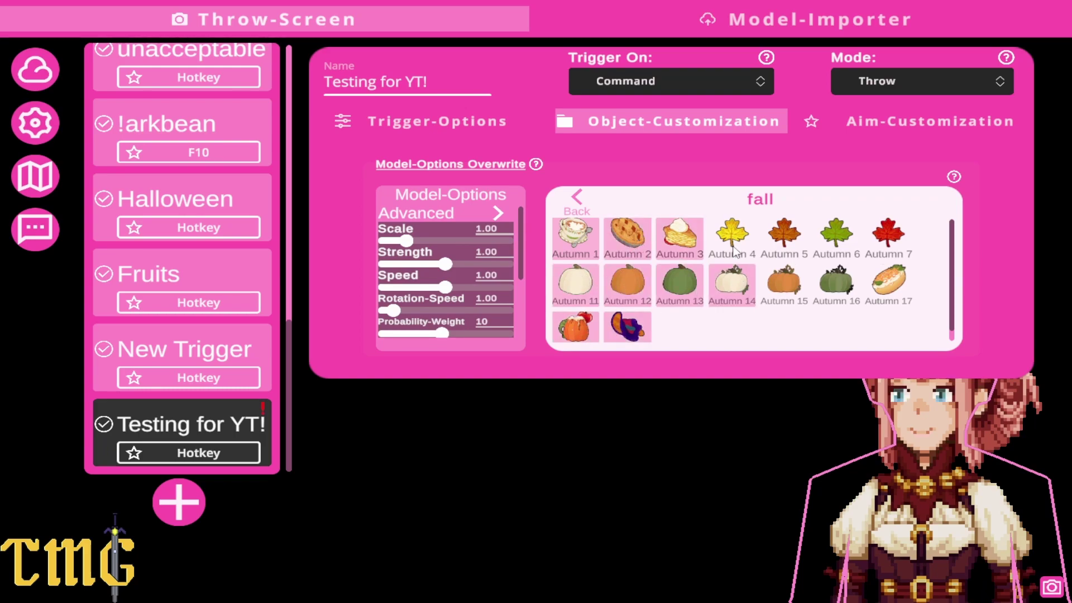
click(733, 246)
click(785, 240)
click(784, 282)
click(836, 282)
click(836, 237)
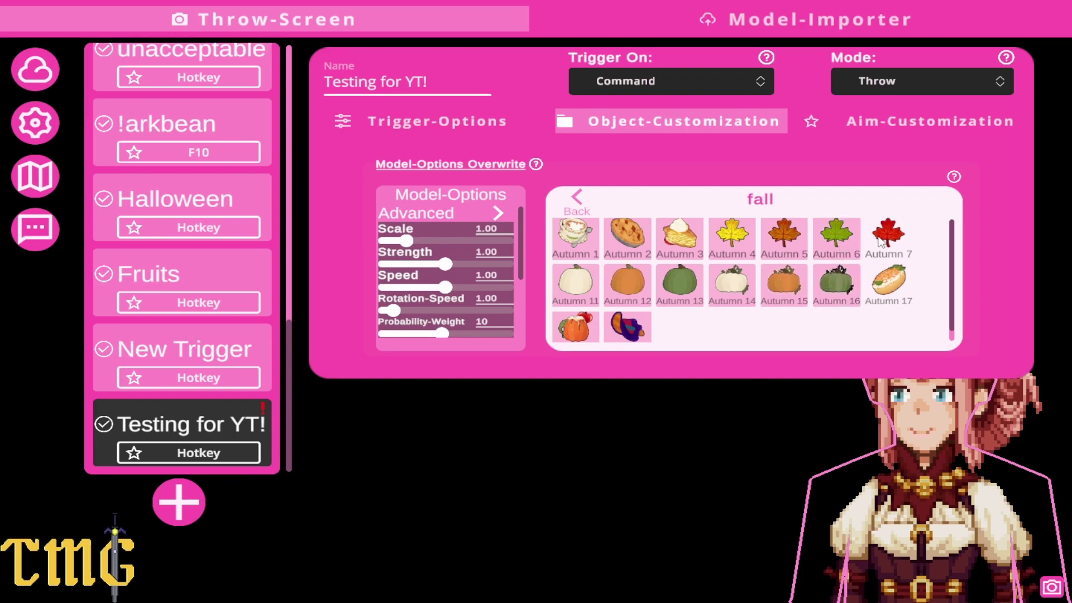
click(881, 242)
click(896, 279)
Enable the selected fall items and go back to the folder list
right_click(732, 247)
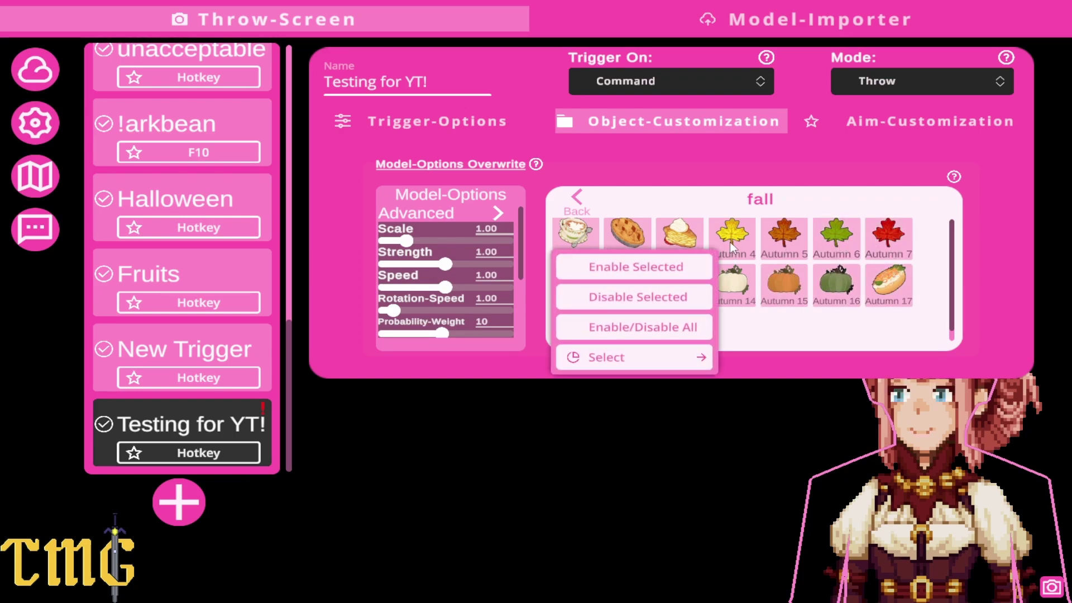
click(659, 268)
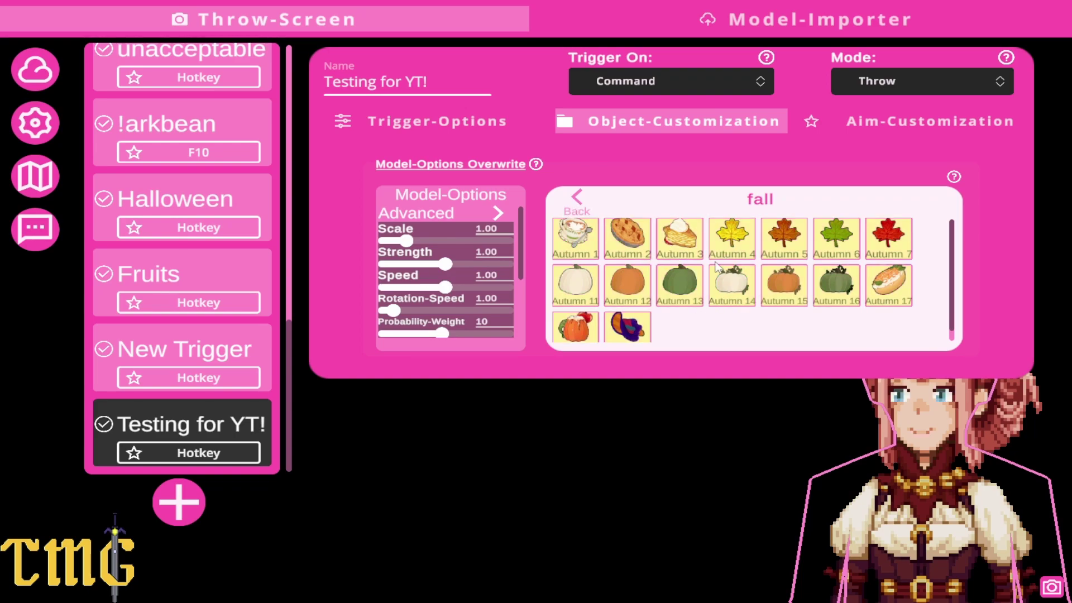
click(573, 200)
scroll(741, 276, down, 6)
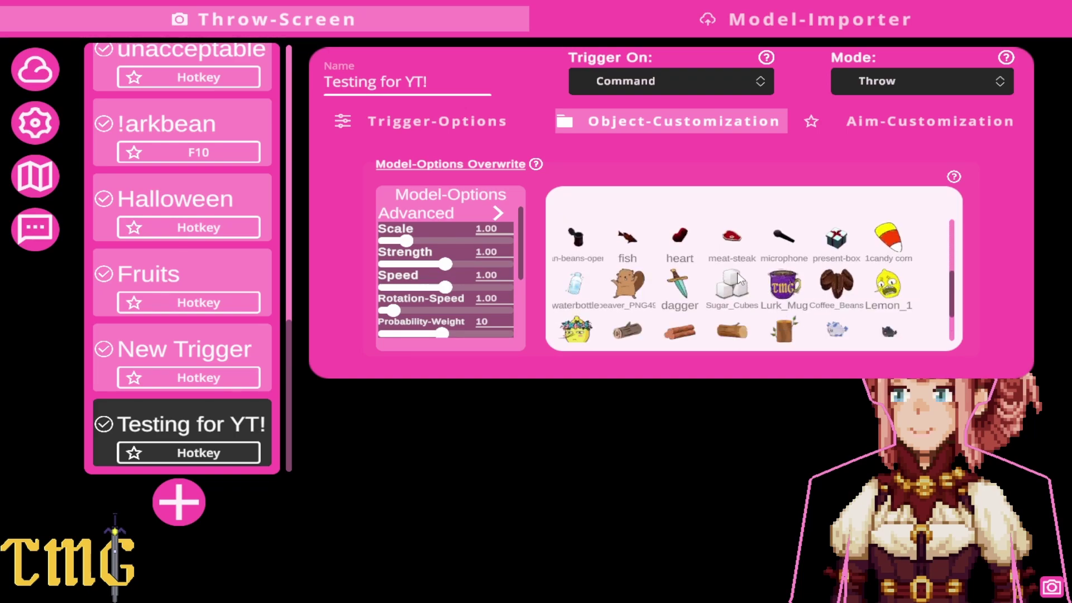
scroll(741, 276, up, 6)
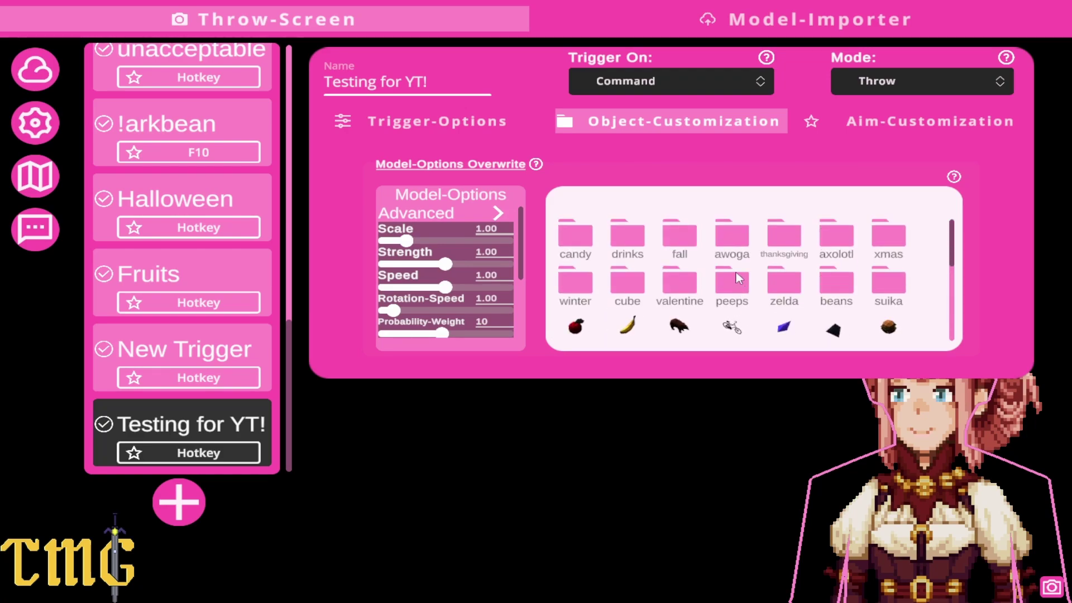
click(888, 124)
Apply the Rain aim preset and toggle two top-row spawn cells
click(686, 200)
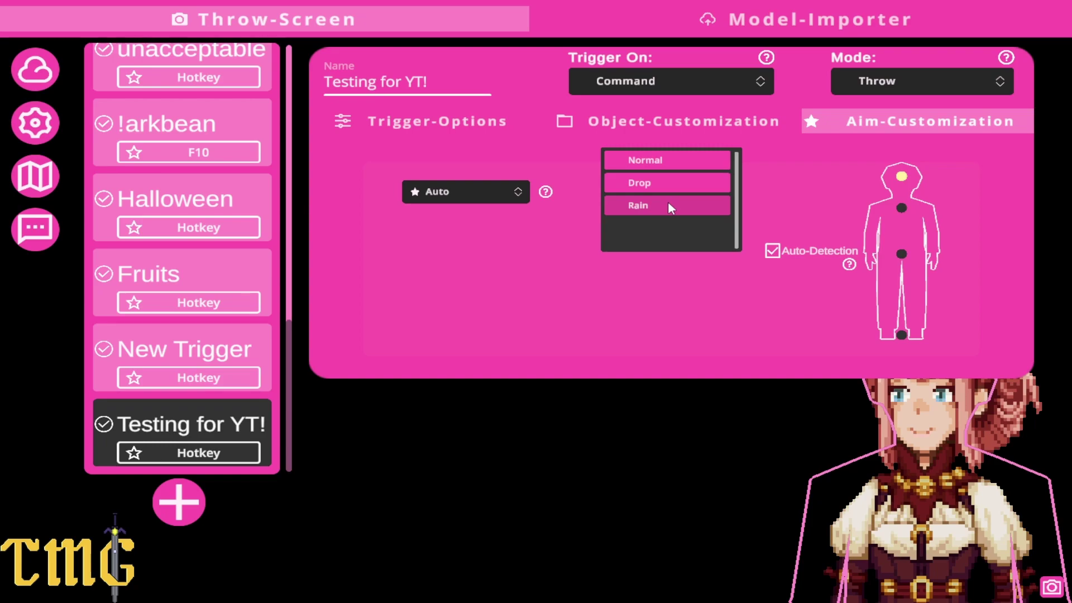
click(668, 206)
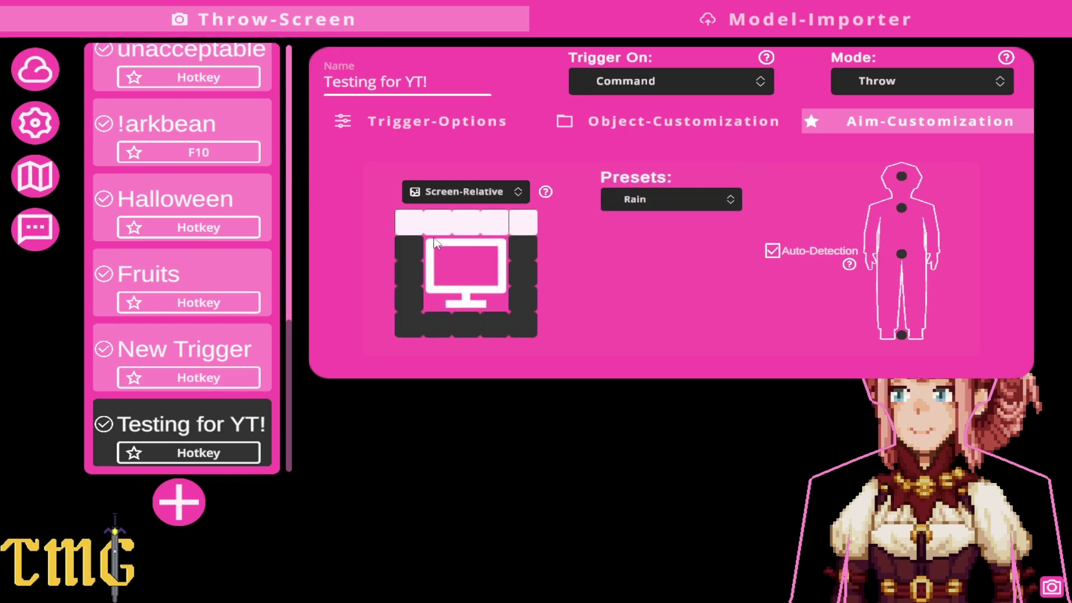
click(494, 224)
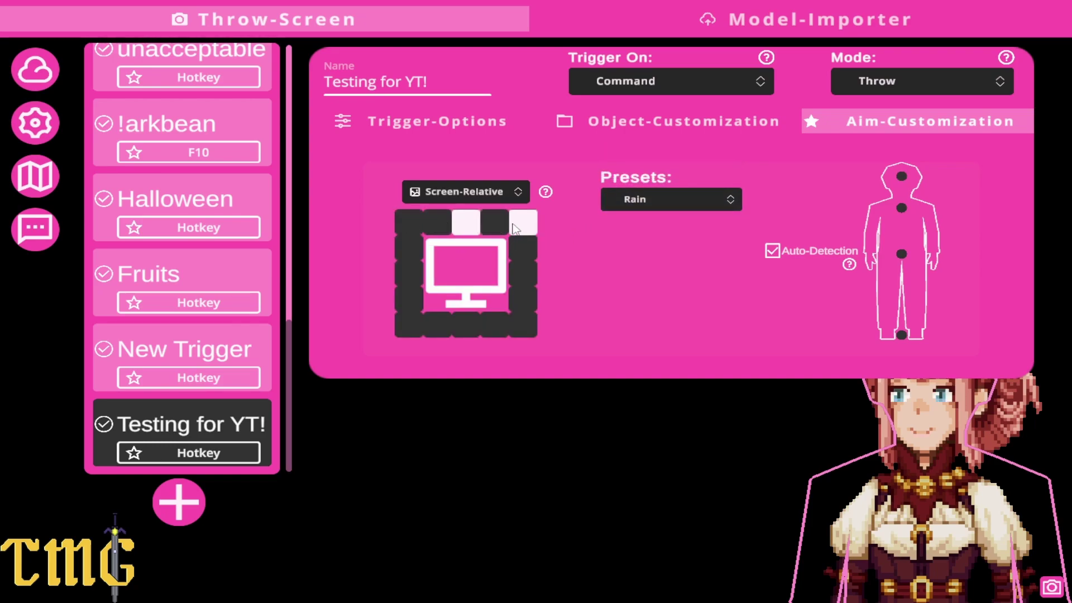
click(523, 223)
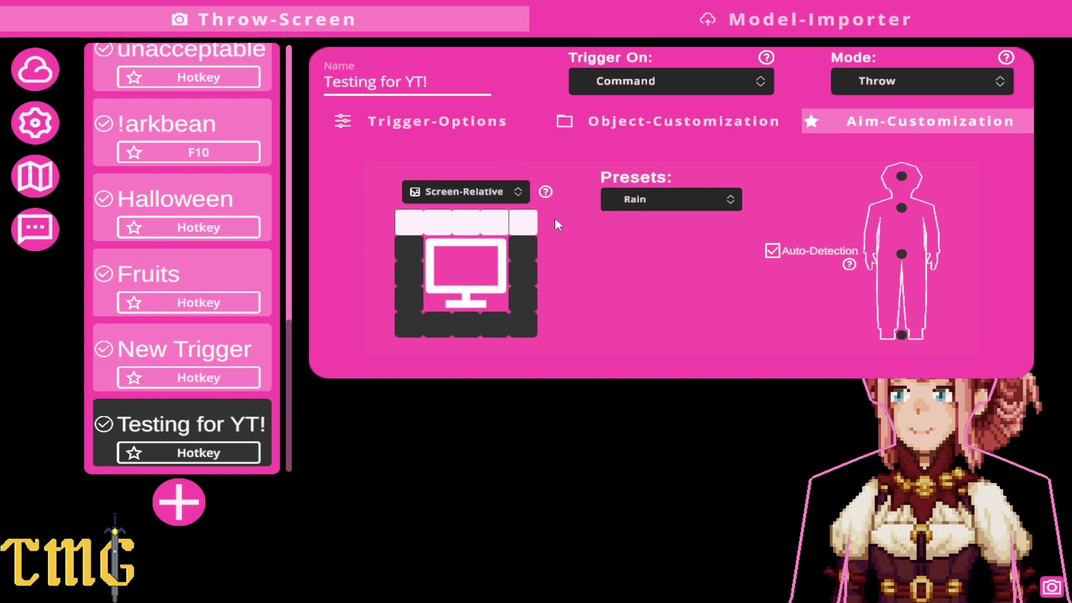
click(482, 120)
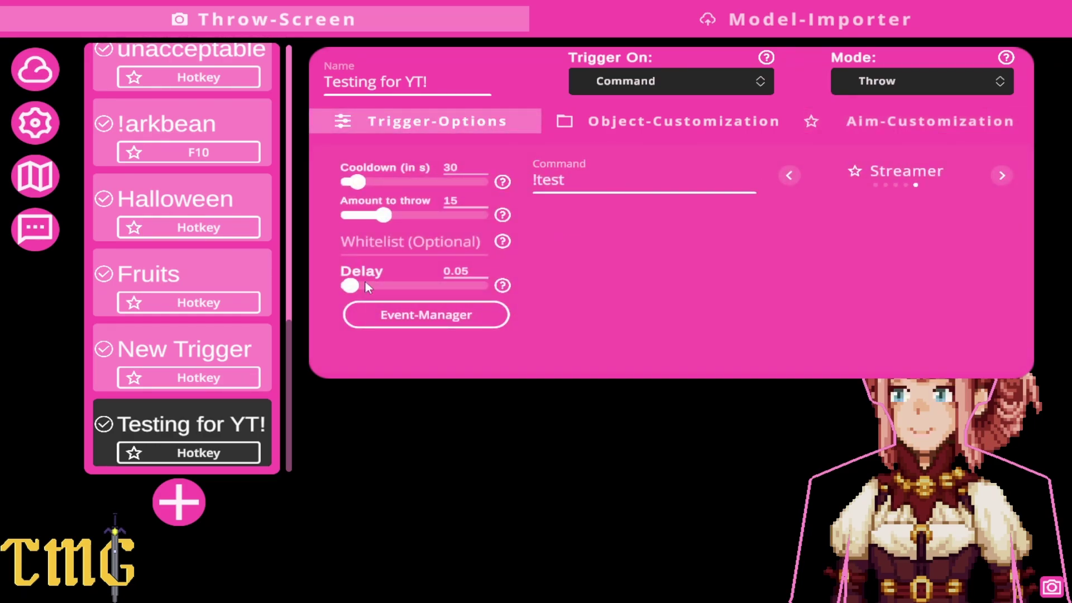
Bind F12 as the Testing for YT! hotkey and press it to test-throw the autumn items
click(167, 457)
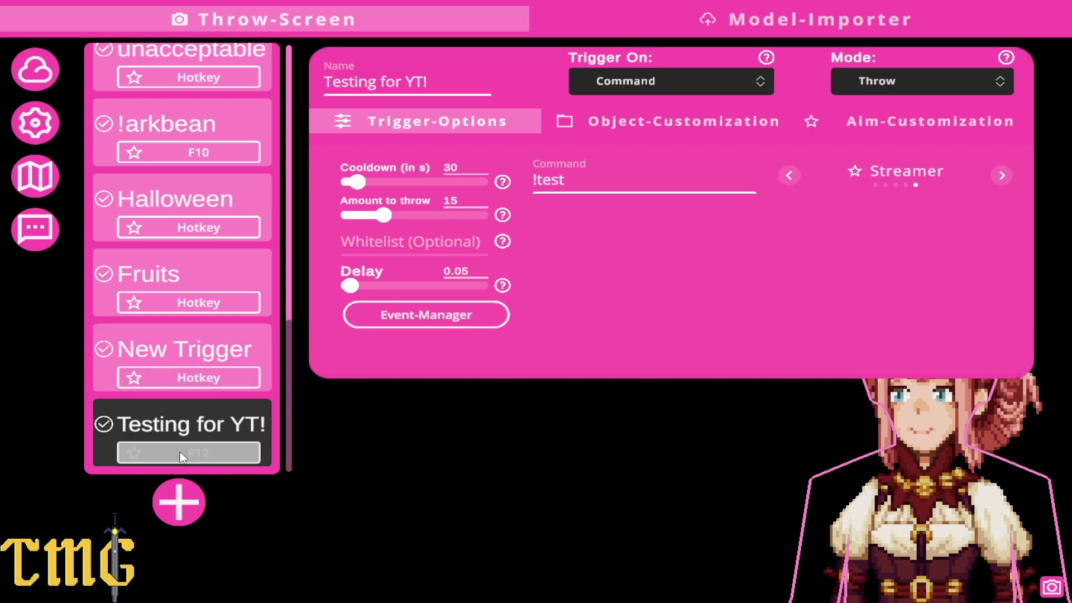
click(866, 126)
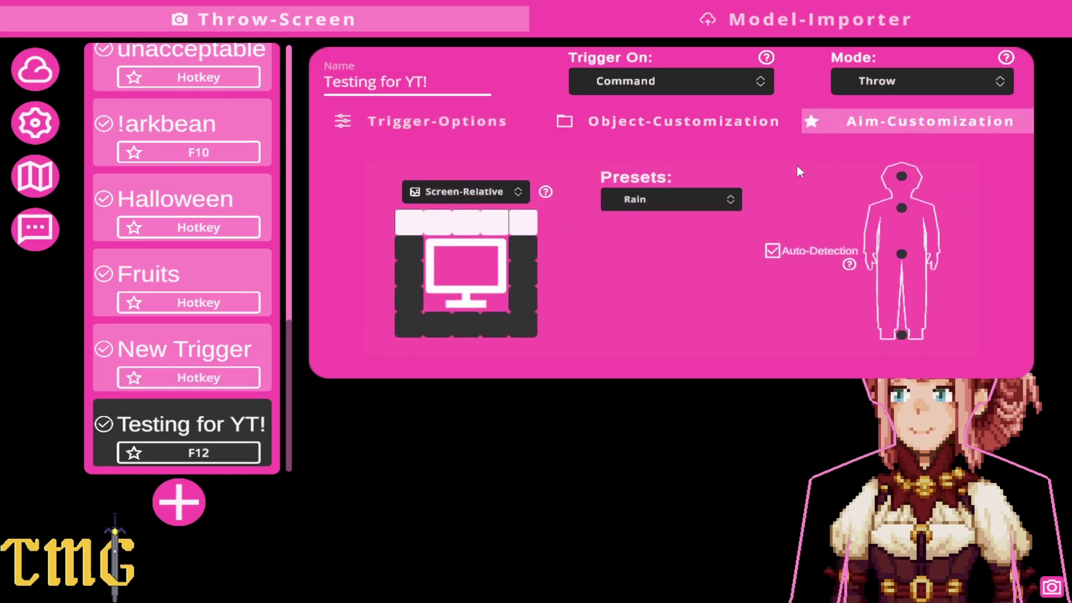
key(F12)
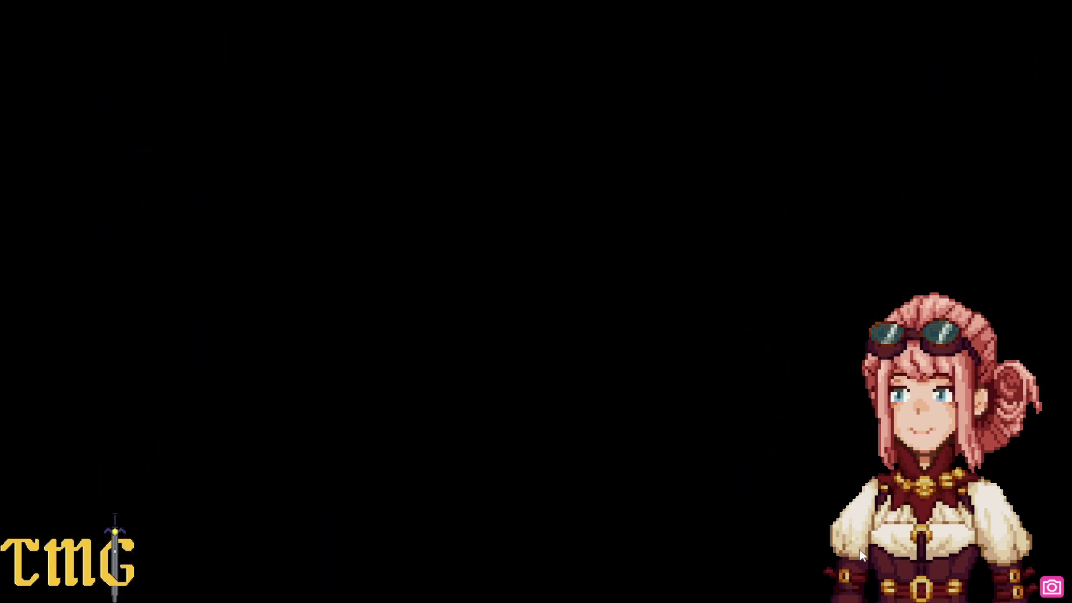
Reopen the interface and select Testing for YT! in the Trigger-Menu
click(1043, 593)
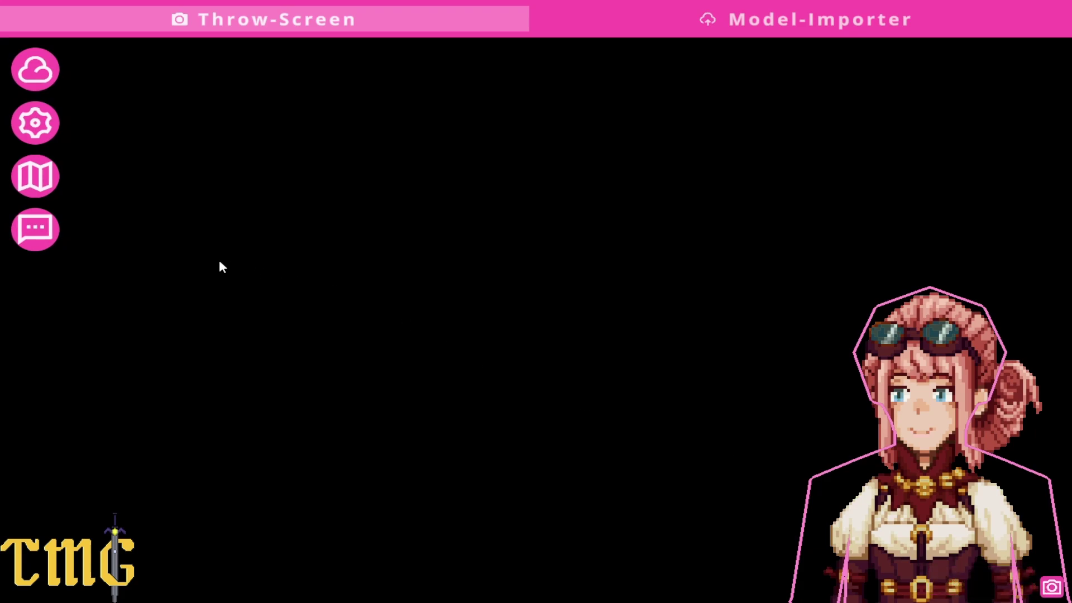
click(60, 230)
scroll(218, 352, down, 2)
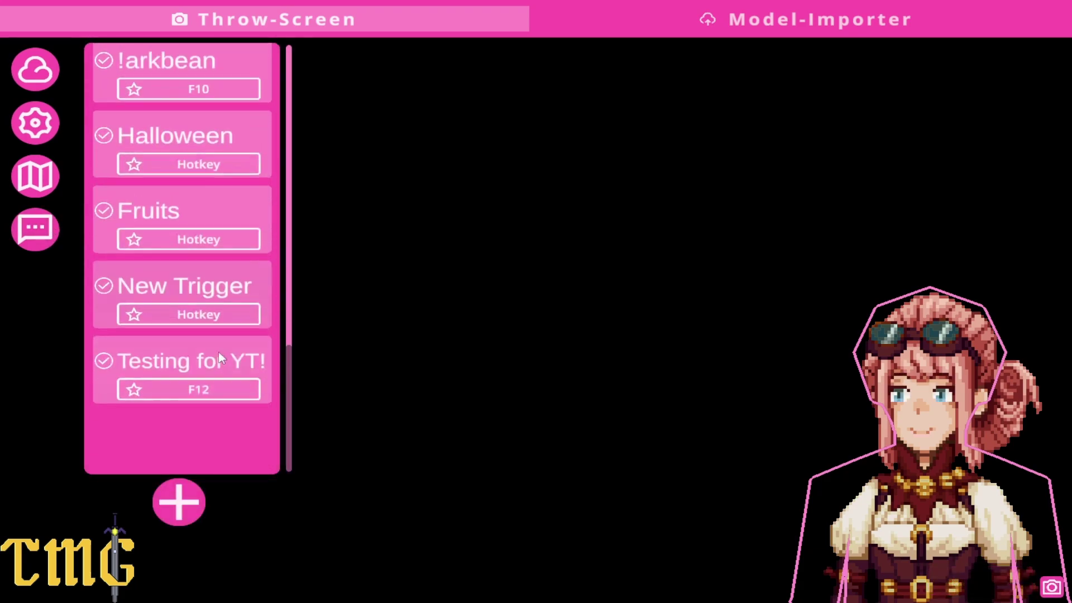
click(201, 423)
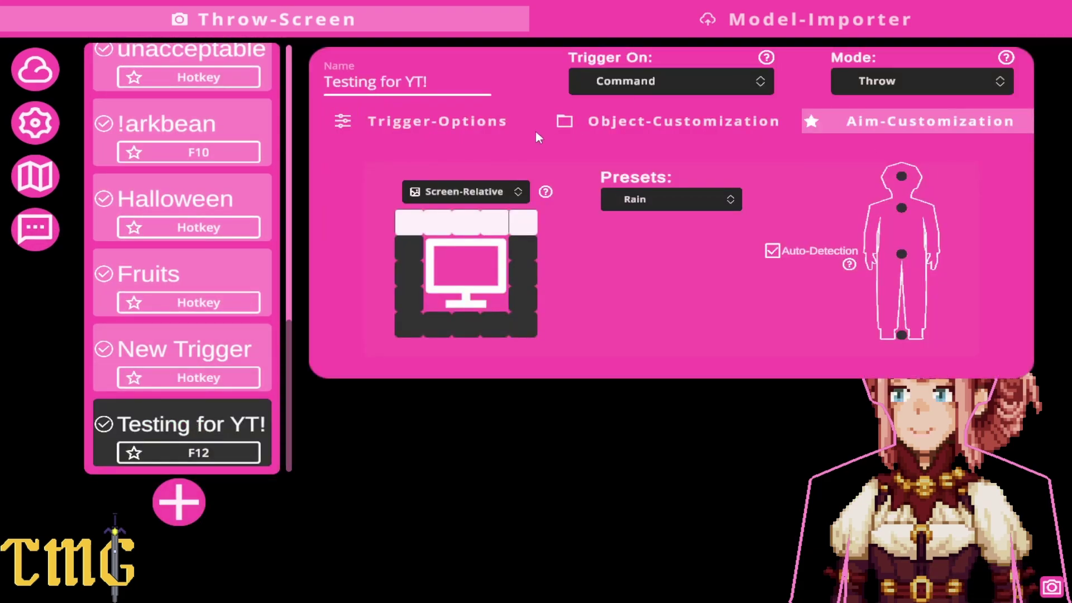
Toggle the top-left and top-right spawn cells and choose the Drop aim preset
click(518, 223)
click(410, 223)
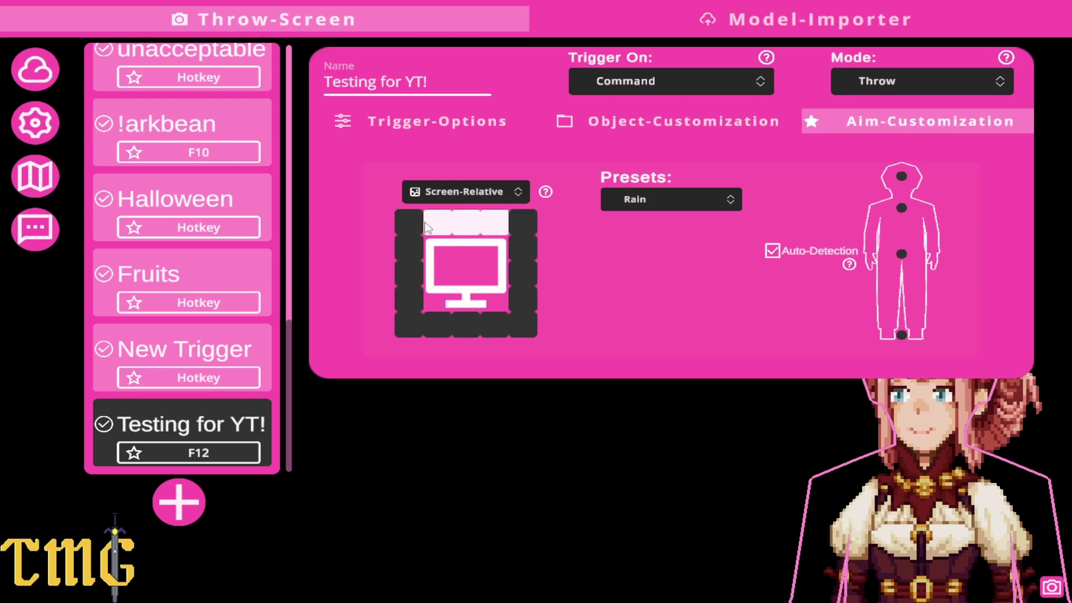
click(732, 197)
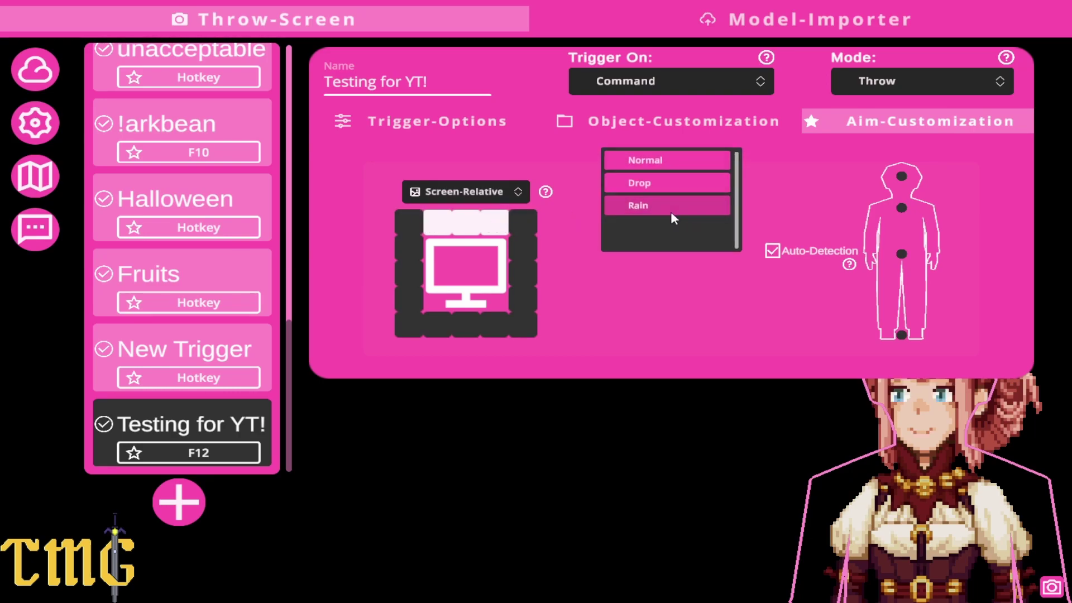
click(662, 184)
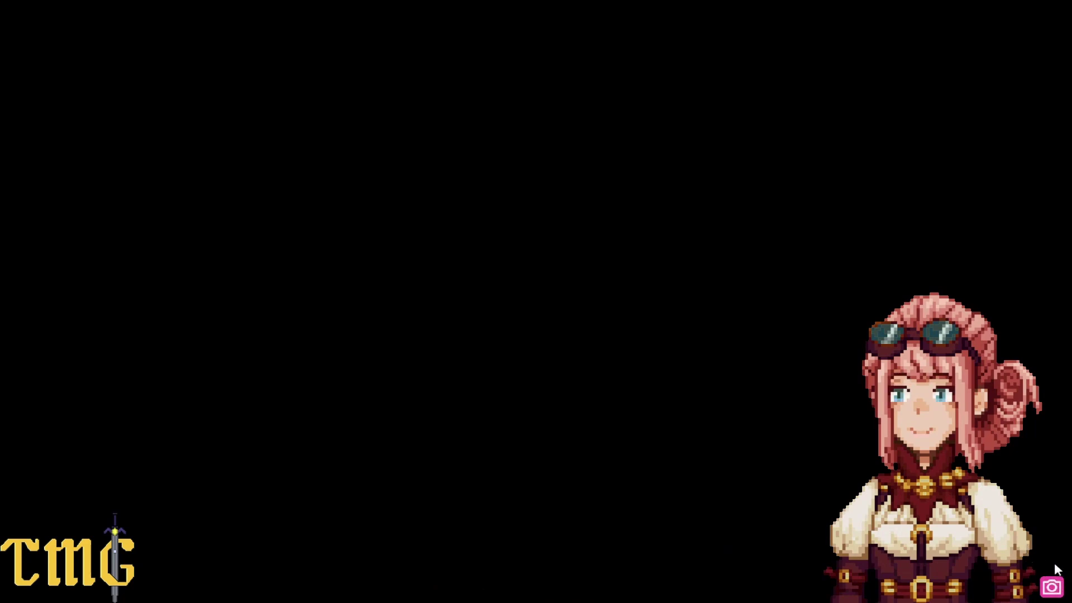
click(1059, 584)
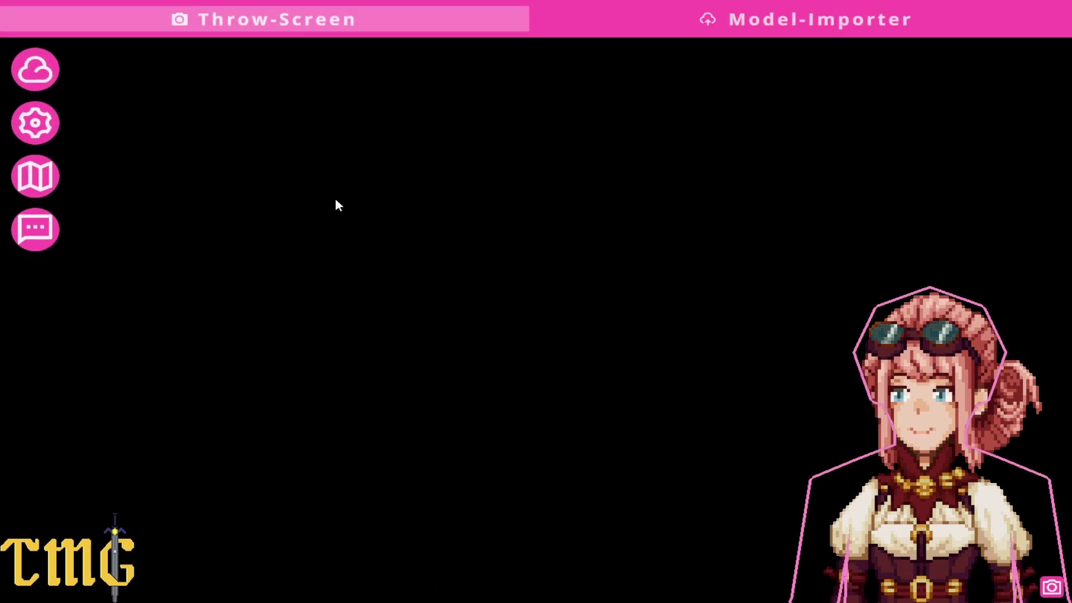
Open the Testing for YT trigger and set Trigger On to Command
click(37, 232)
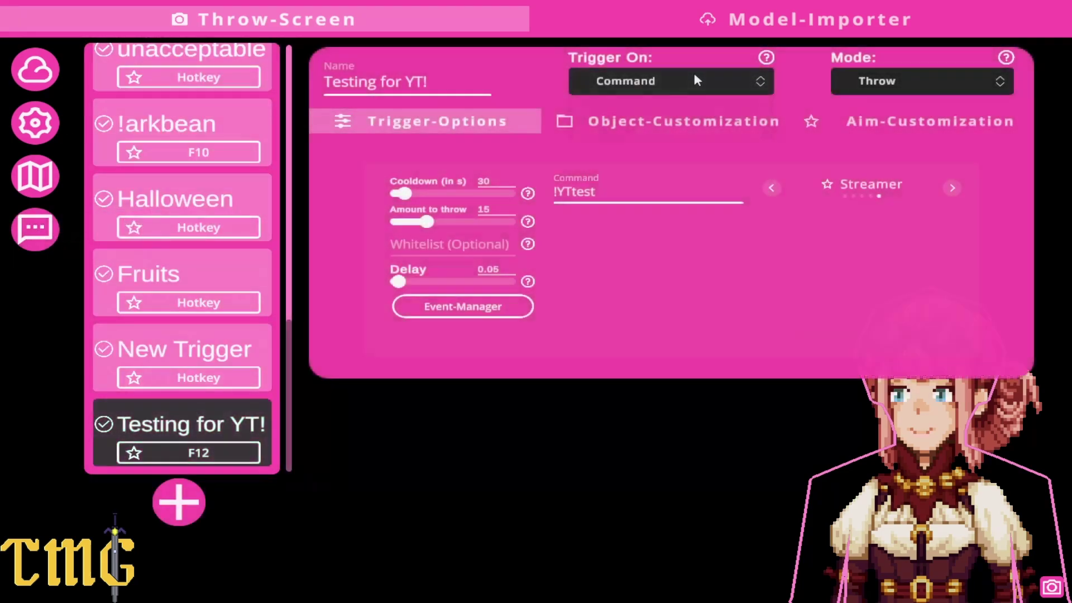
click(692, 76)
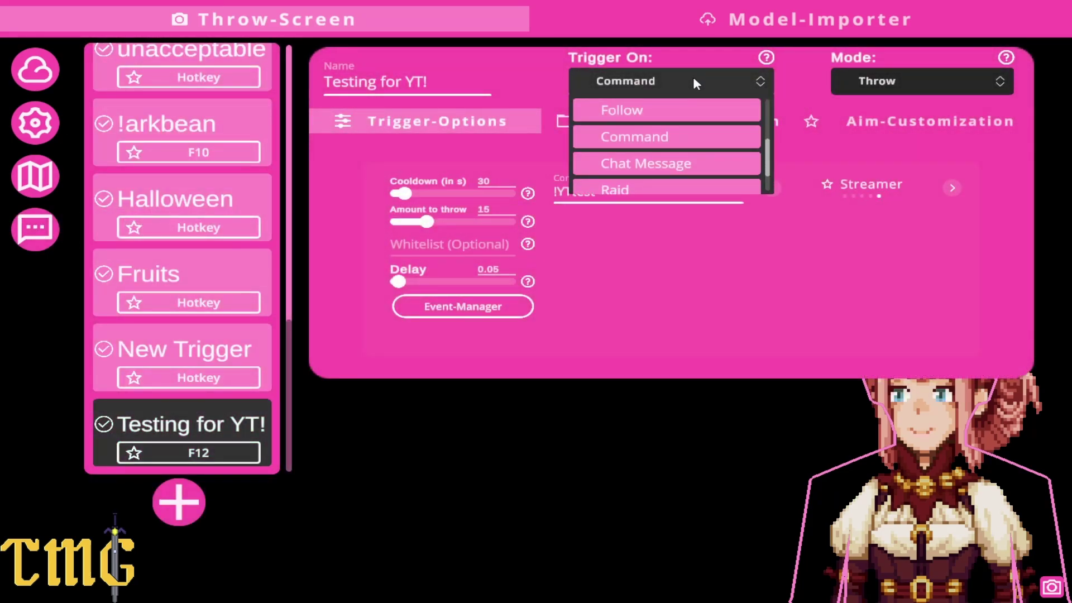
click(659, 139)
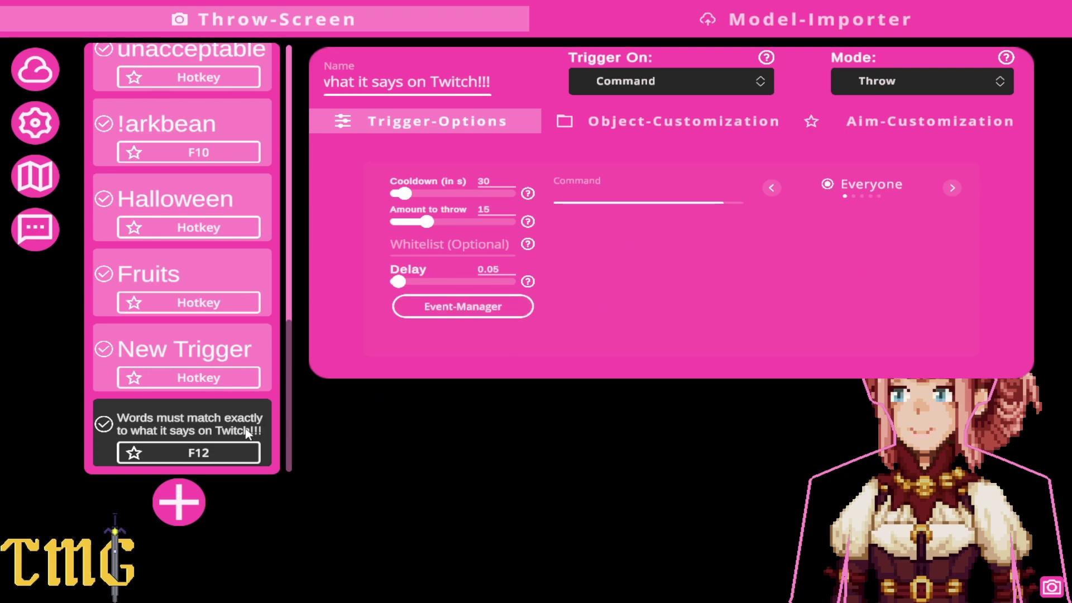
In the Model-Importer library, look inside the fall folder and its import options
click(779, 25)
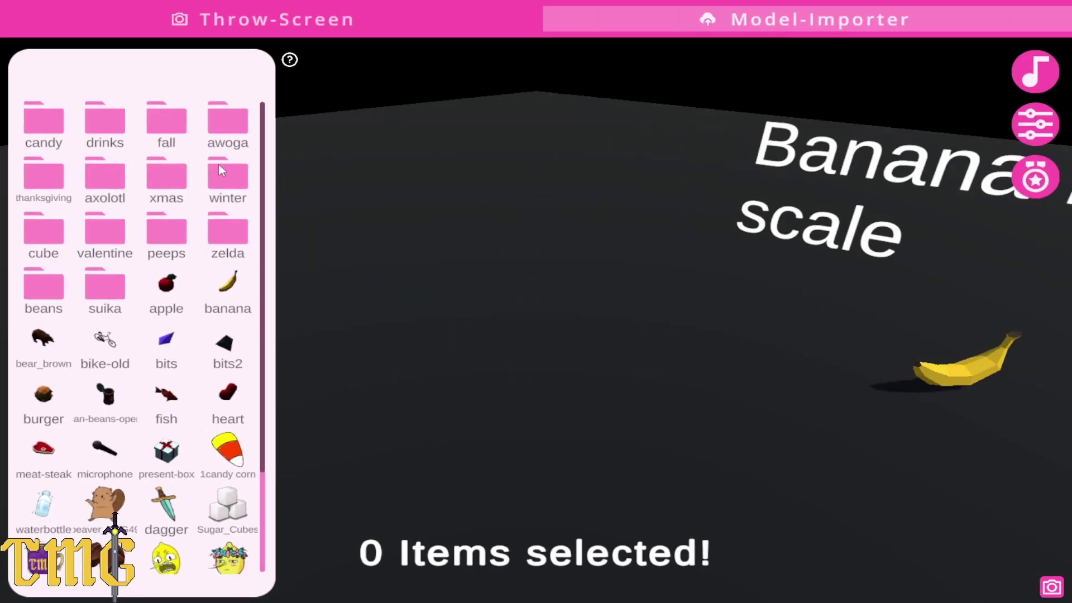
scroll(157, 453, down, 1)
scroll(155, 451, down, 3)
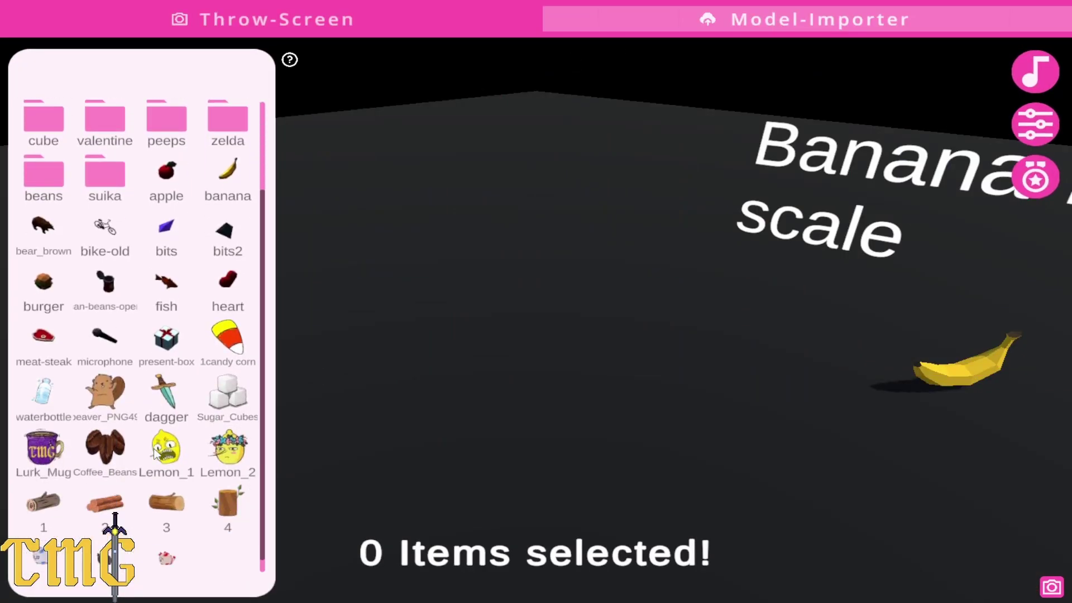
scroll(132, 424, up, 4)
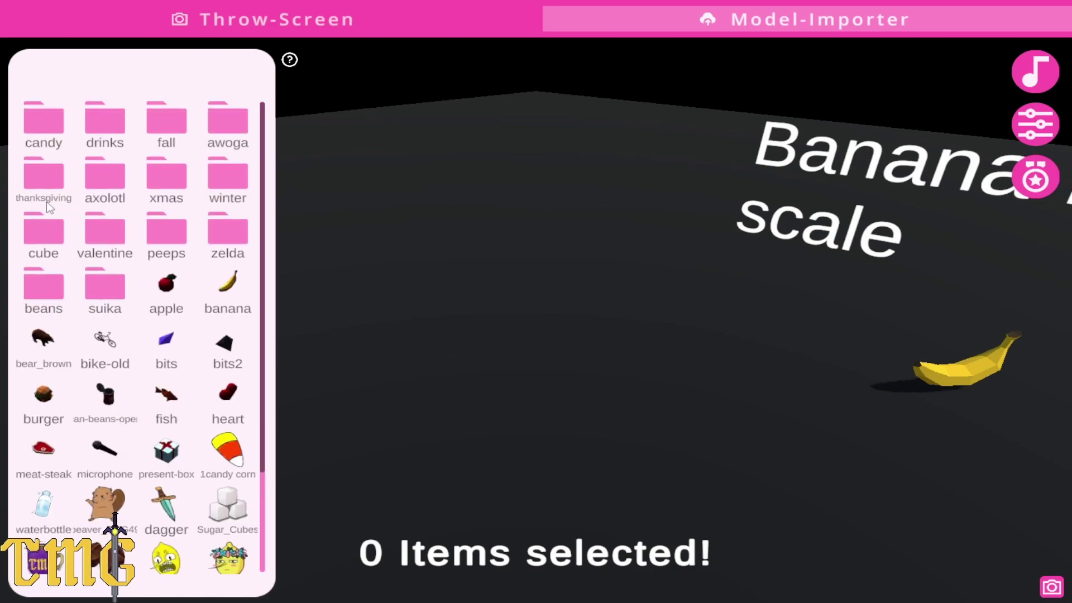
click(172, 128)
right_click(156, 367)
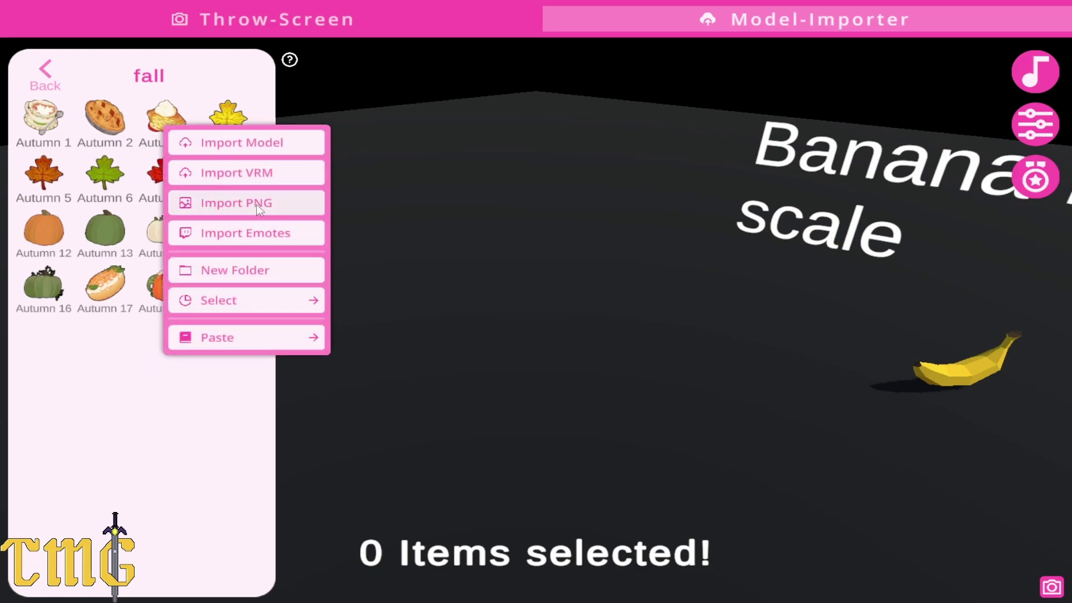
click(43, 83)
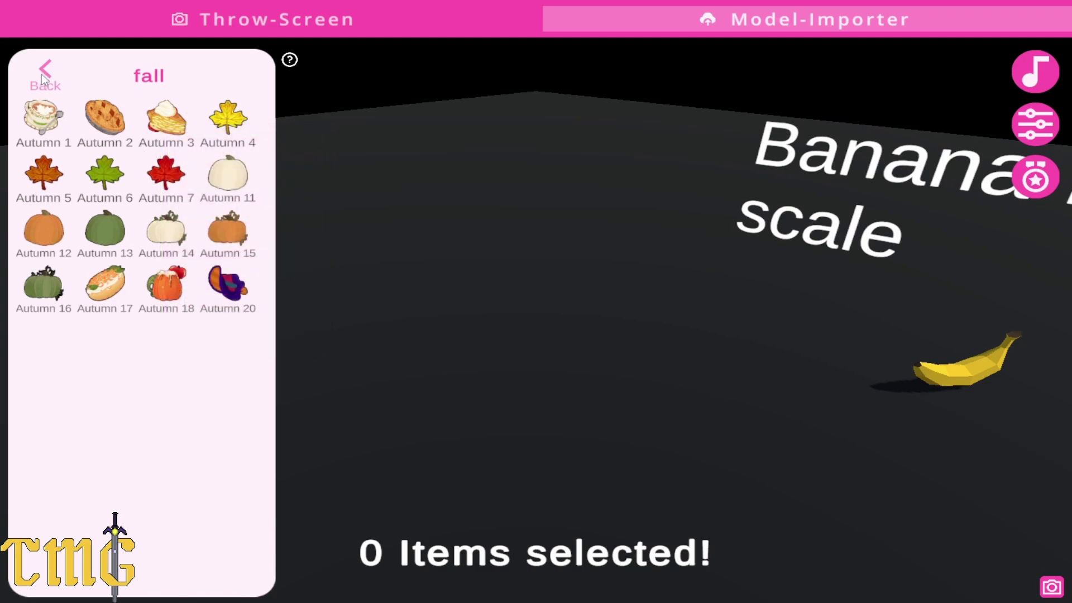
Create a New Folder in the empty space of the item library
click(45, 78)
scroll(224, 335, down, 3)
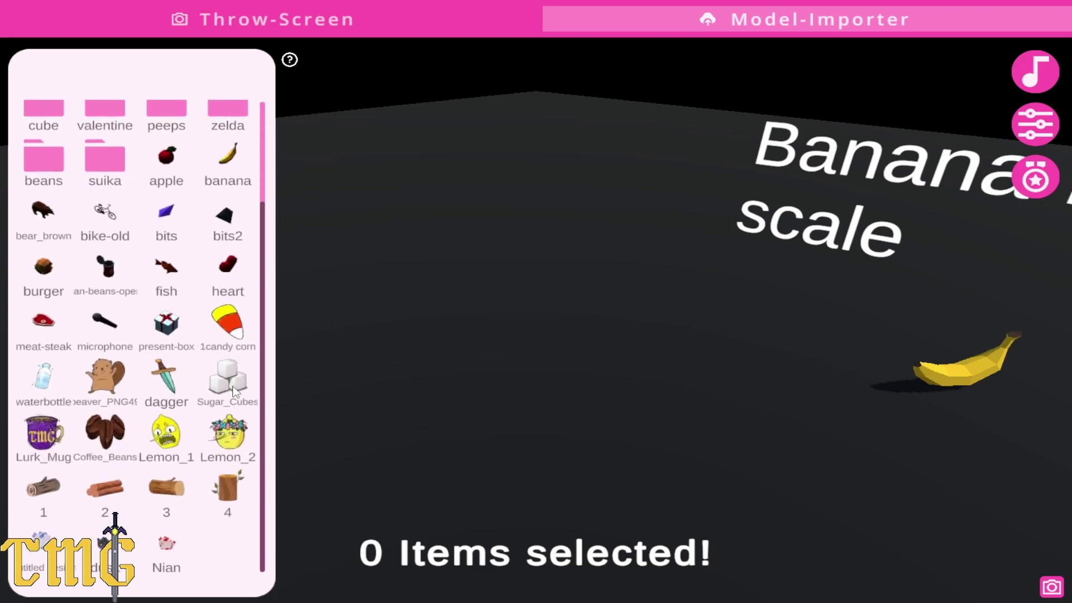
right_click(223, 539)
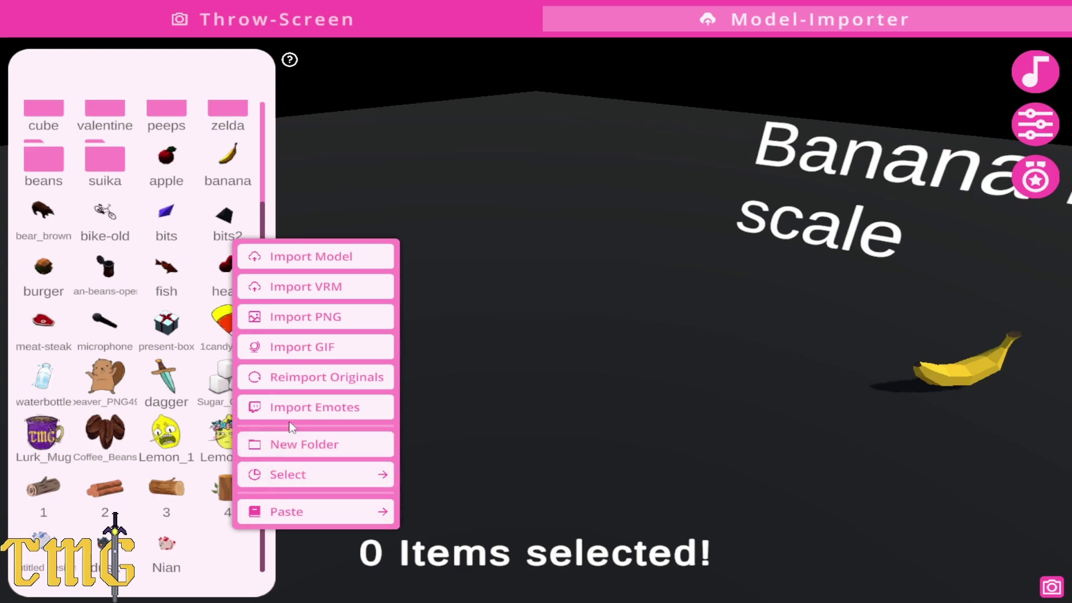
click(297, 441)
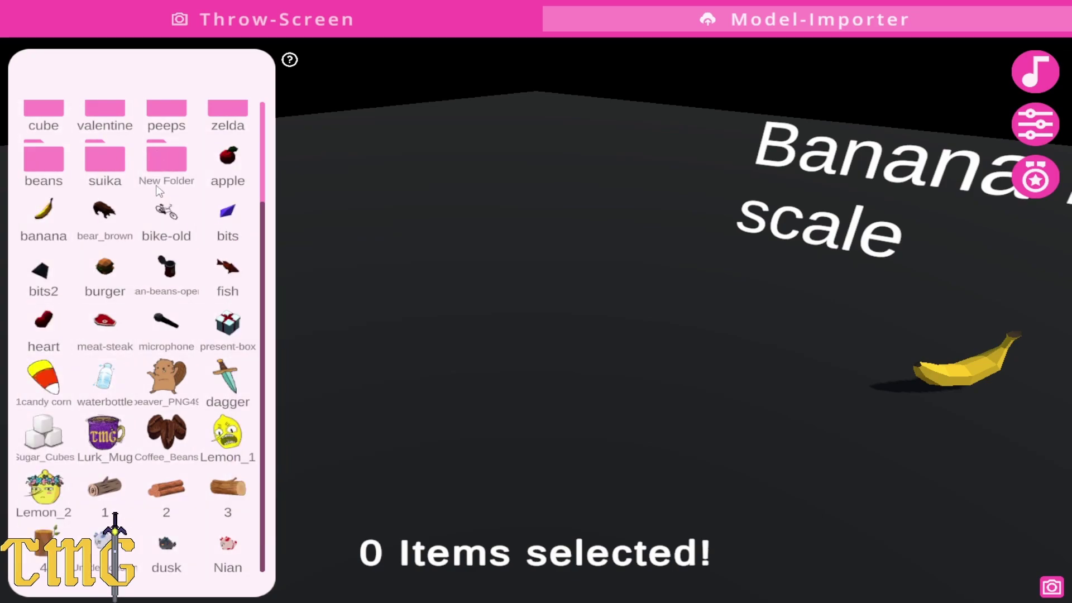
Rename the new folder to 'testing YT'
right_click(170, 162)
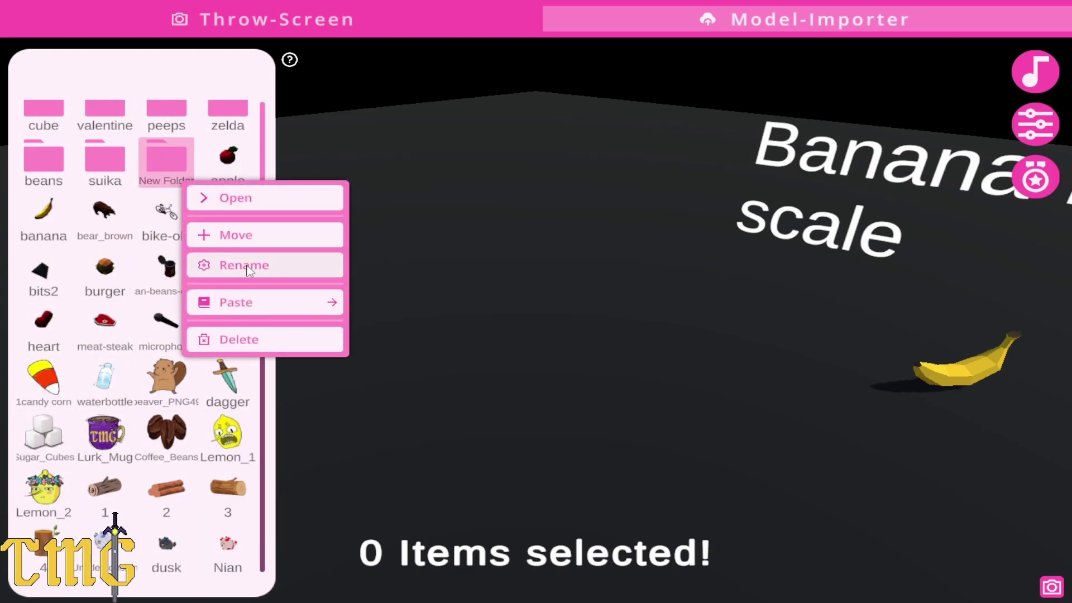
click(248, 267)
text(testing for)
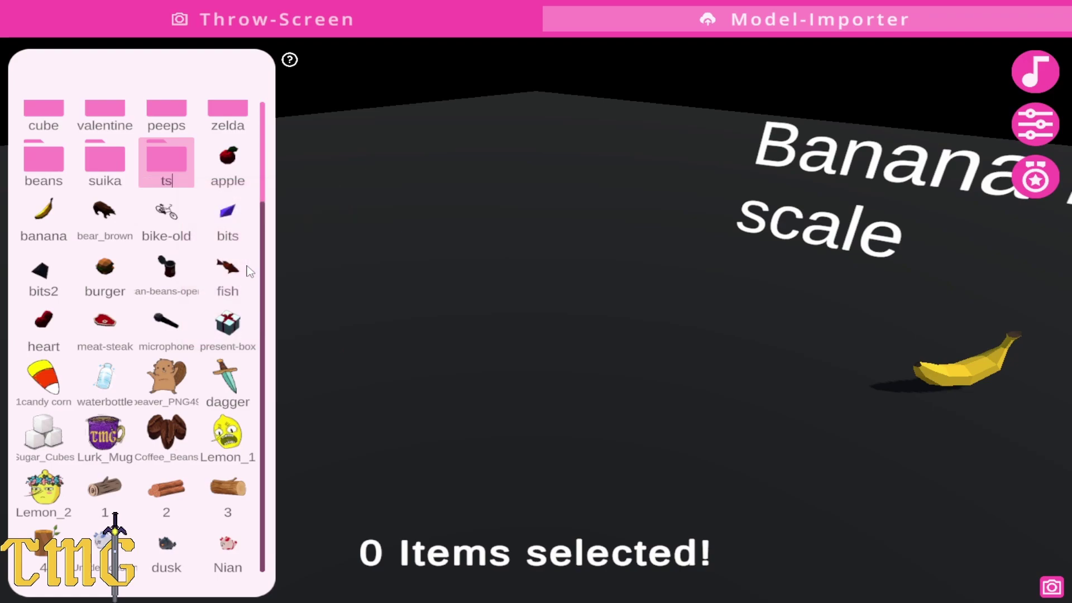
text( YT)
key(BackSpace)
key(BackSpace)
key(BackSpace)
key(BackSpace)
key(BackSpace)
key(BackSpace)
key(BackSpace)
text(YT)
Import the nine fruit PNG images into testing YT and return to the library top
double_click(173, 171)
right_click(172, 171)
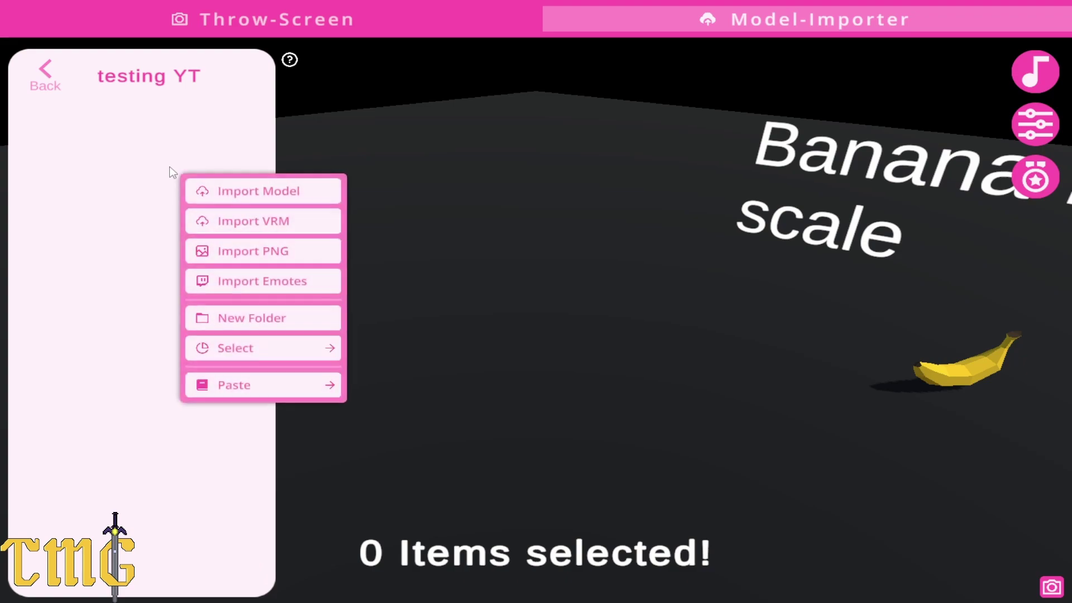
click(257, 252)
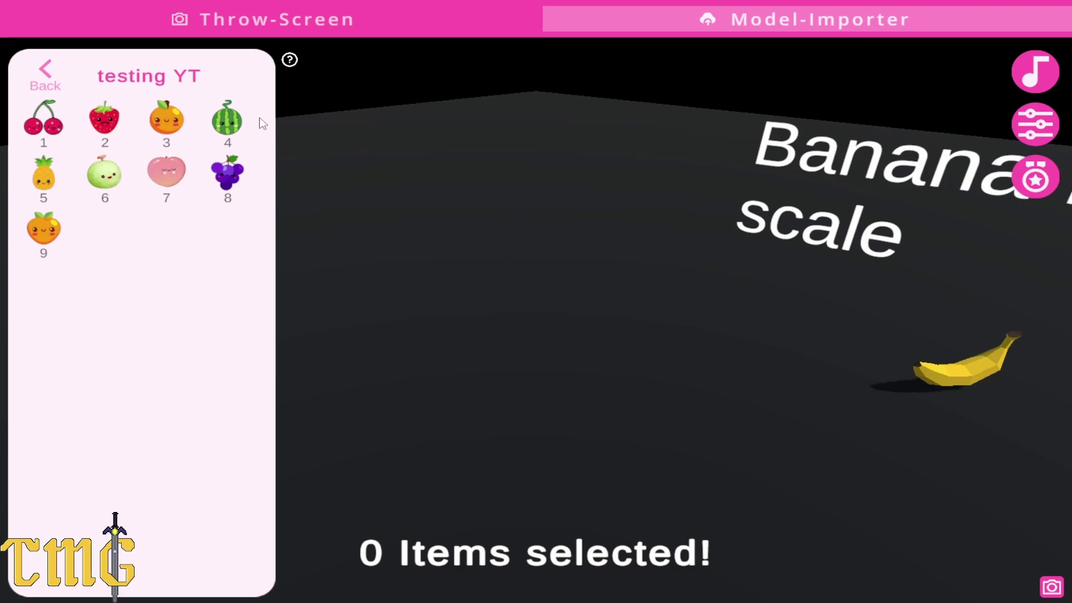
click(47, 73)
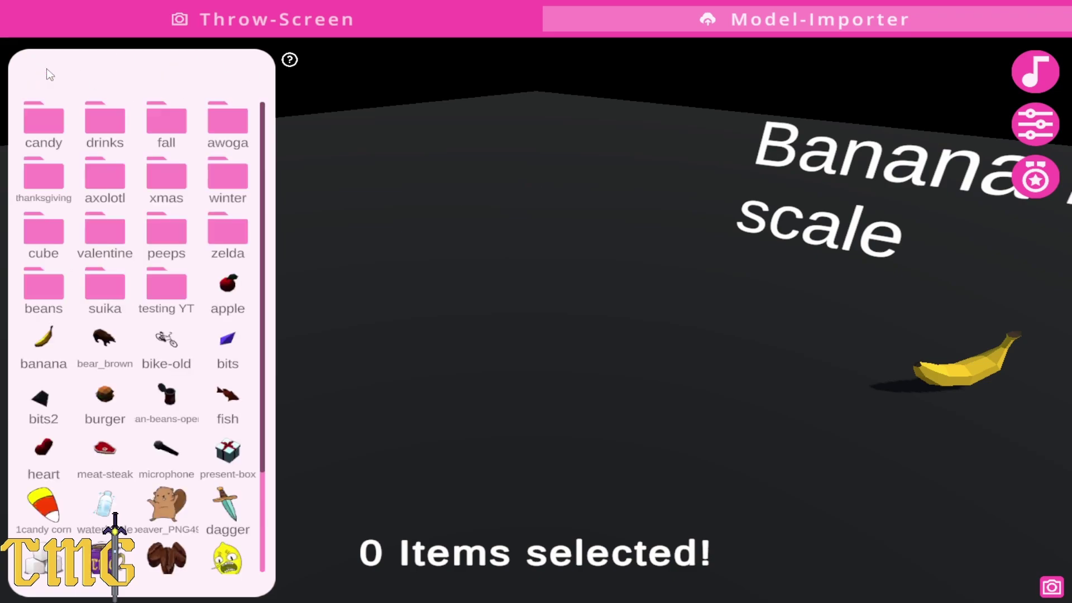
Open the exact-match trigger's Object-Customization and its testing YT folder
click(310, 25)
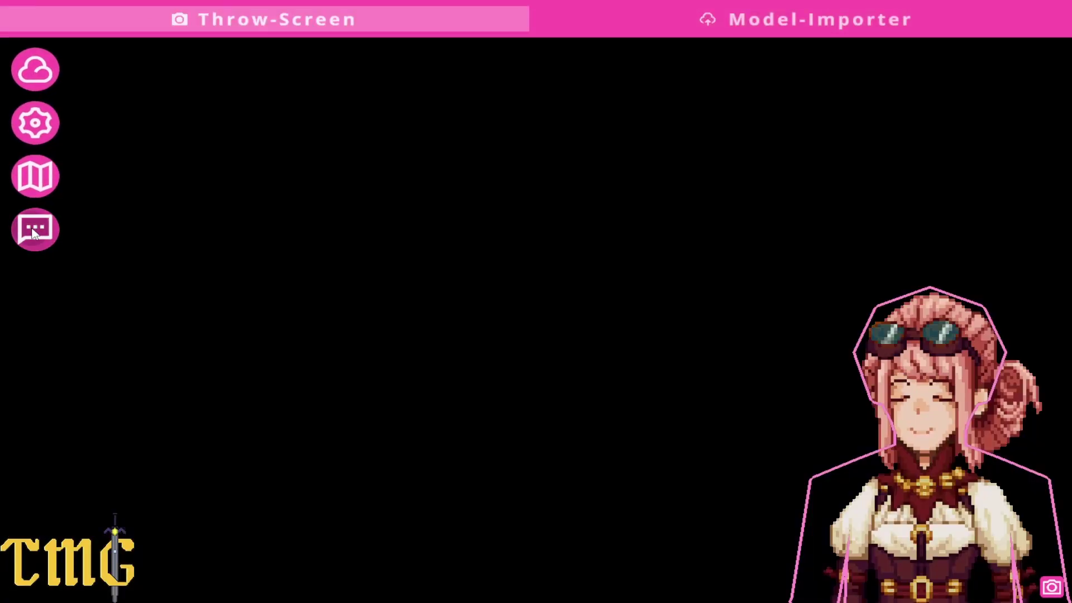
click(34, 232)
scroll(183, 330, down, 1)
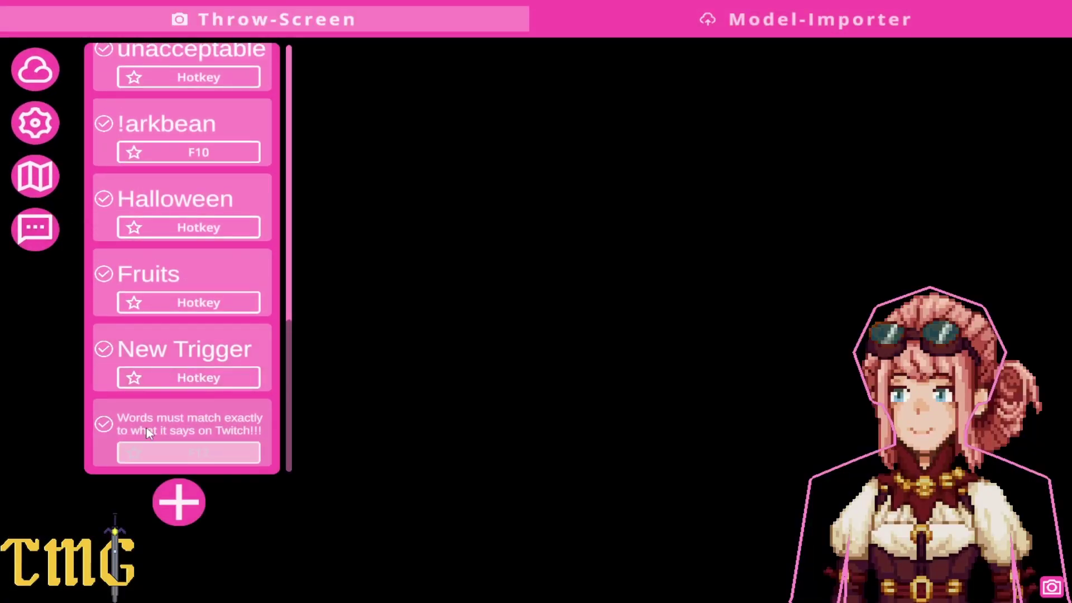
click(188, 422)
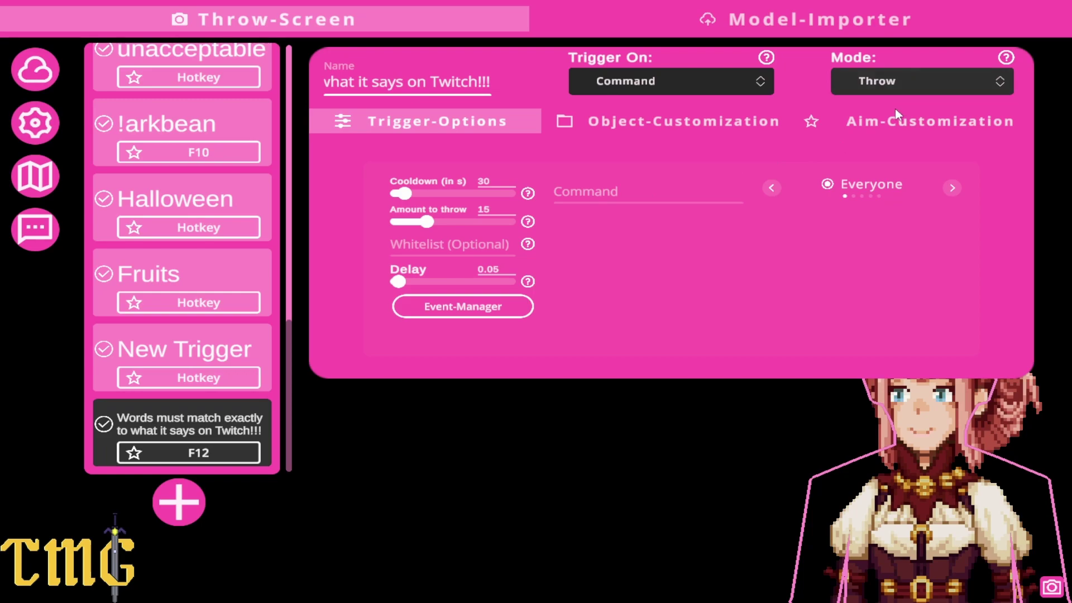
click(729, 134)
scroll(804, 295, down, 2)
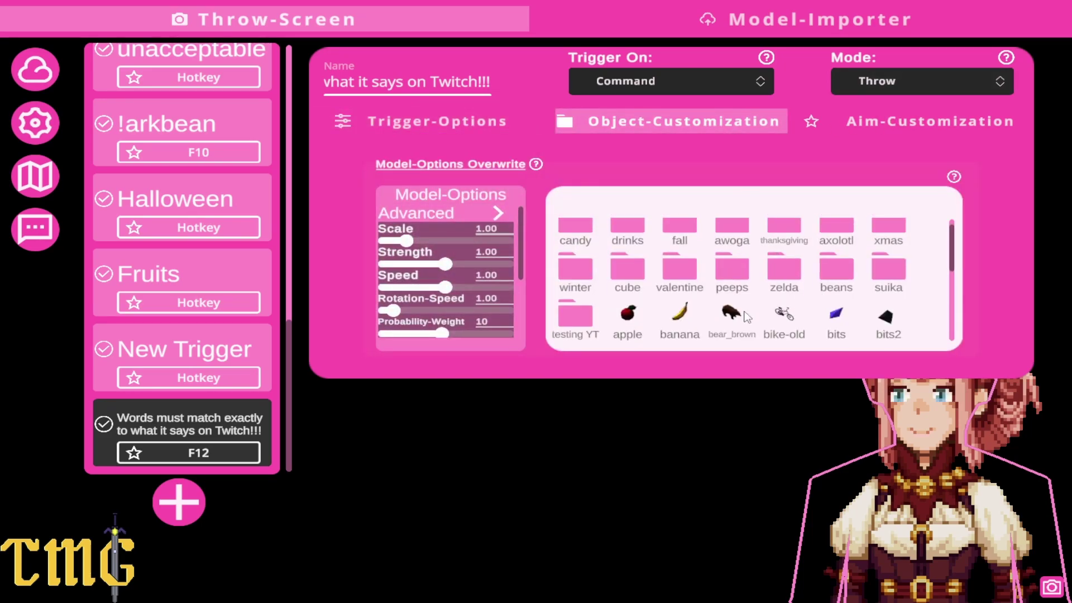
click(583, 299)
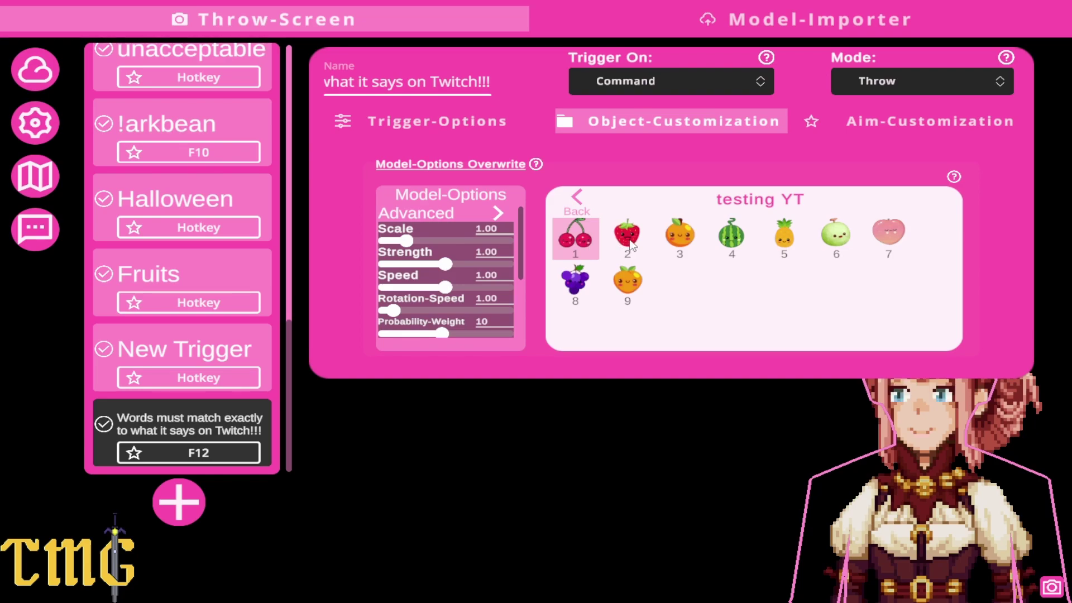
Select the testing YT fruits and enable them all for throwing
click(628, 282)
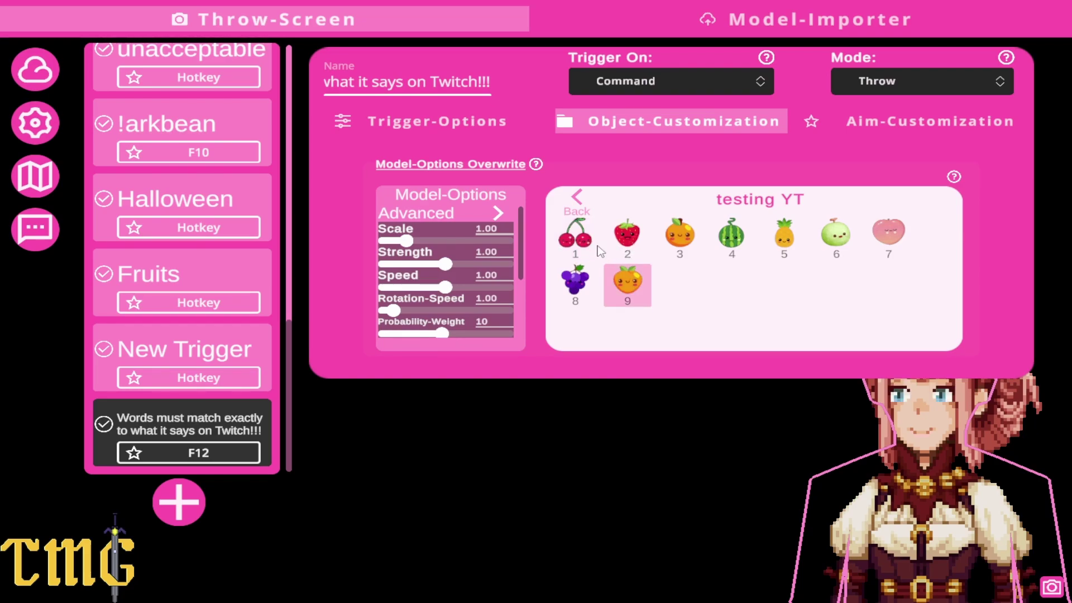
click(575, 283)
click(620, 242)
click(679, 238)
click(731, 239)
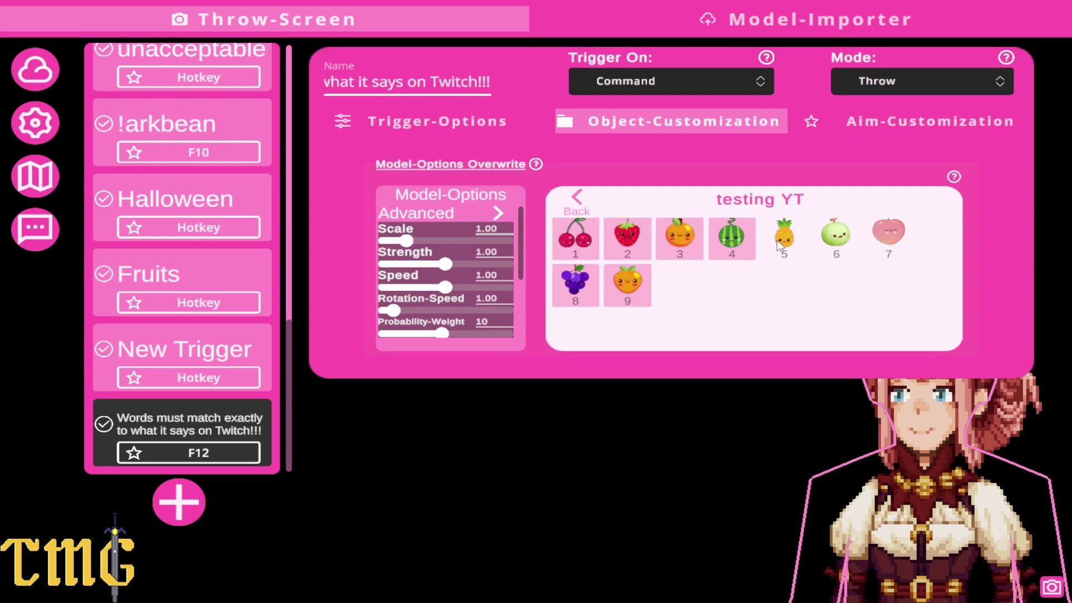
click(784, 239)
click(836, 240)
click(891, 246)
right_click(819, 245)
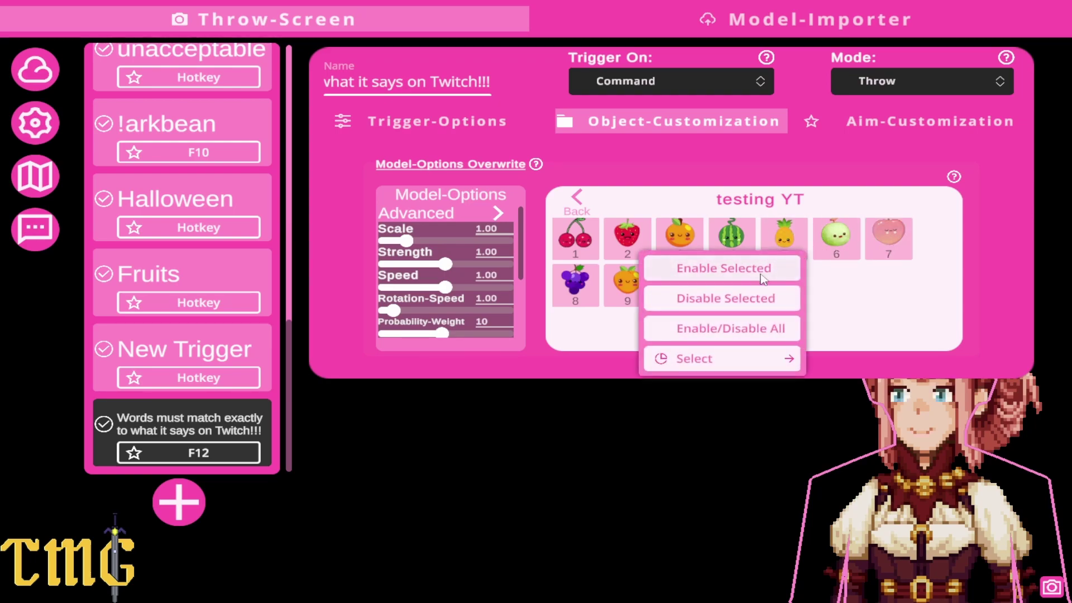
click(718, 323)
Hide and restore the settings interface, then reopen the exact-match trigger's settings
click(918, 495)
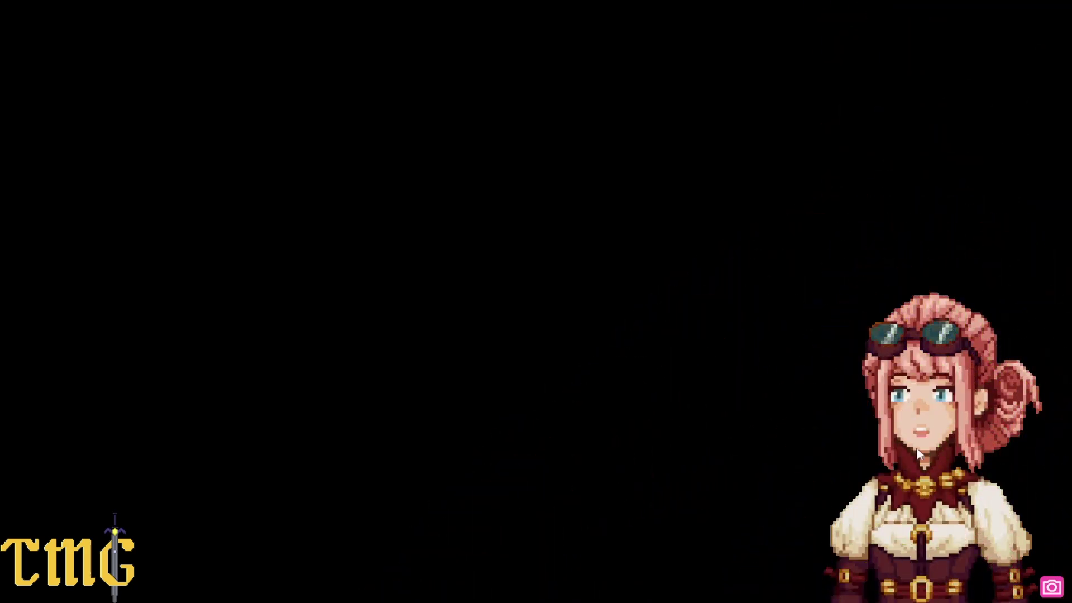
click(1052, 586)
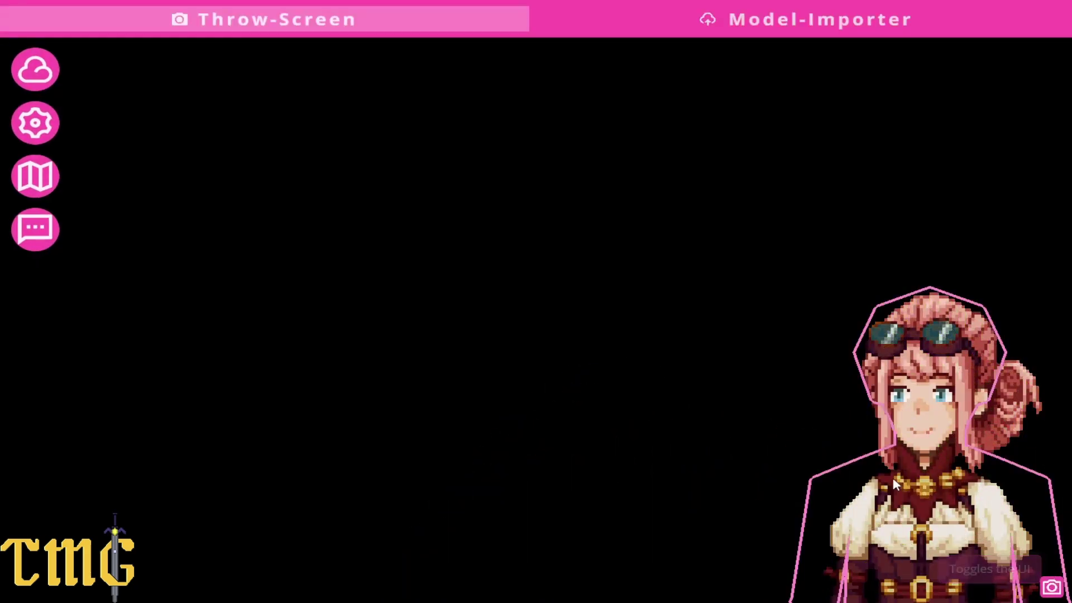
click(35, 229)
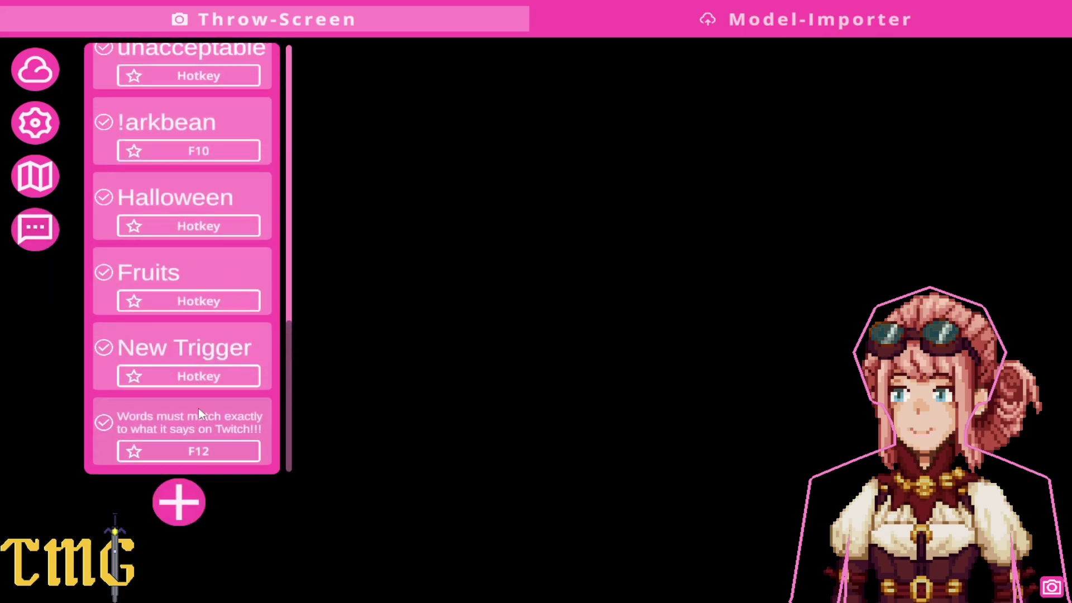
click(190, 423)
click(190, 424)
click(262, 413)
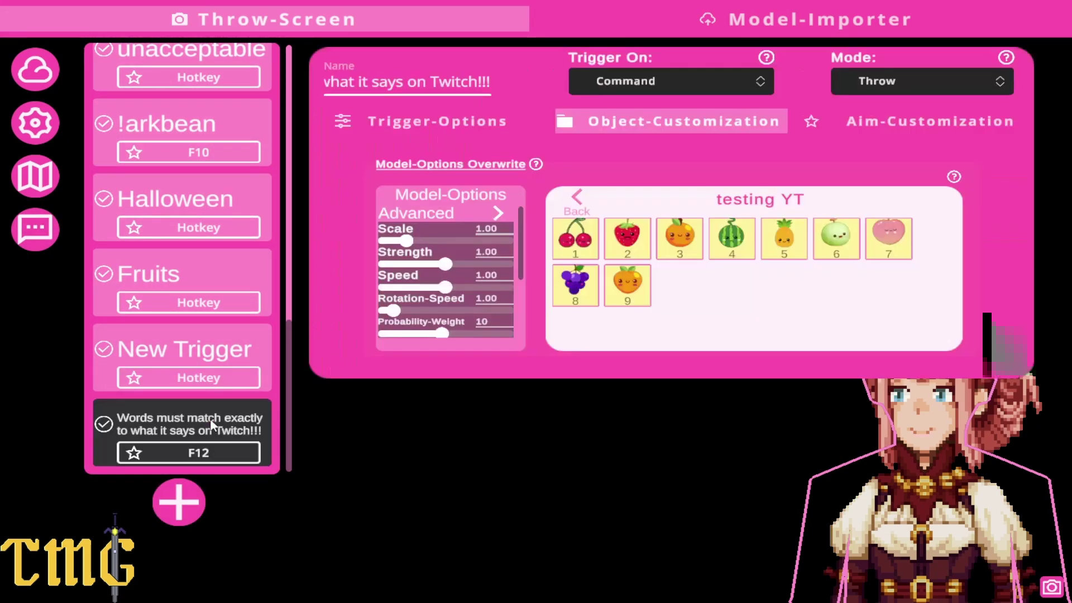
click(758, 83)
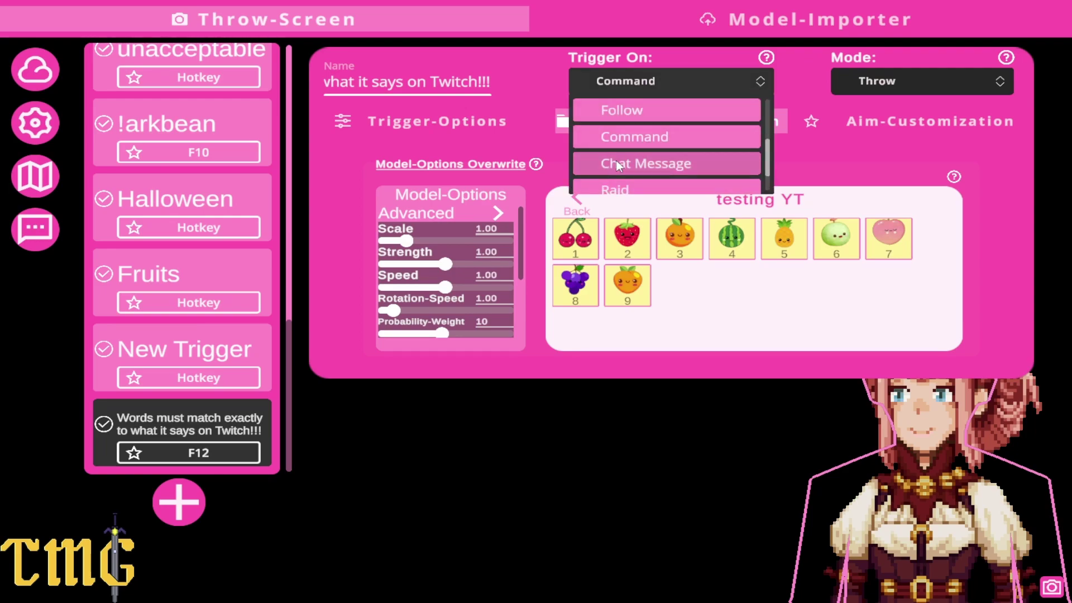
Make the trigger fire on Bits, with minimum amount 1 and a throw every 10 bits
scroll(616, 160, down, 2)
scroll(670, 172, up, 3)
scroll(658, 139, up, 3)
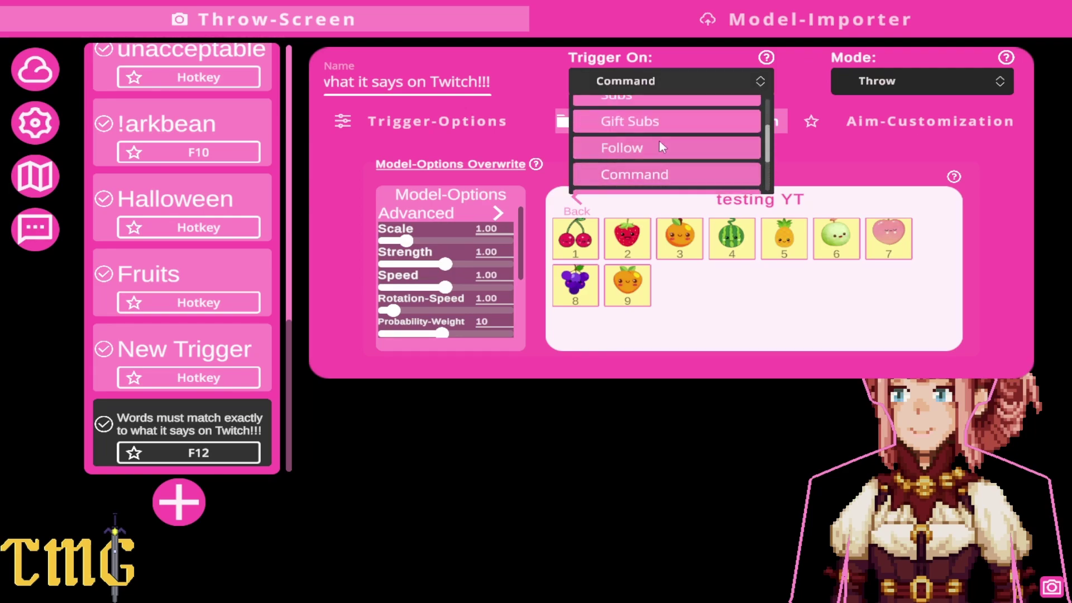
click(623, 127)
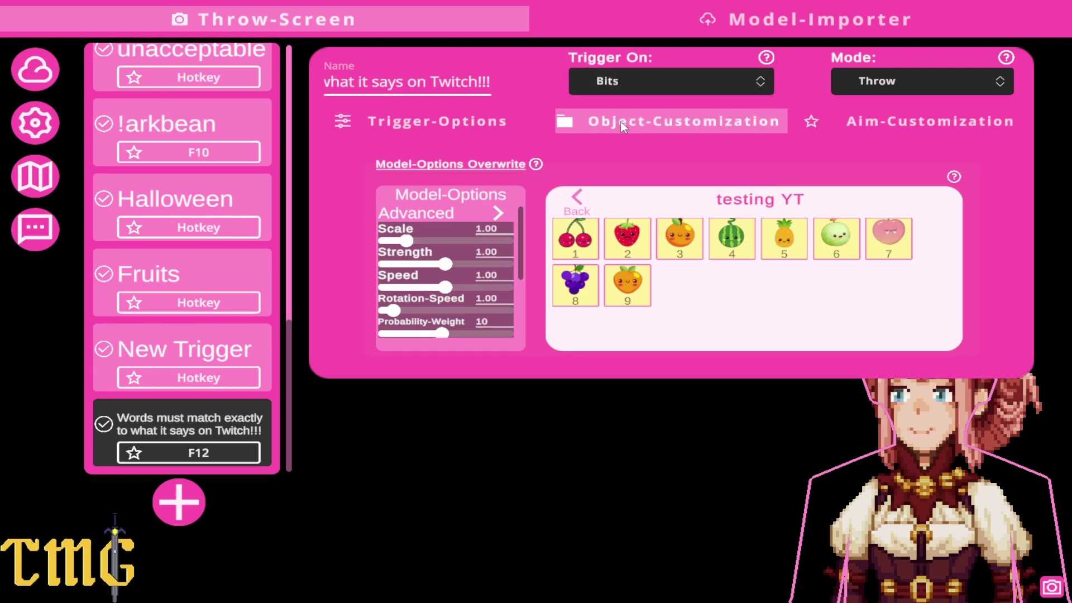
click(413, 120)
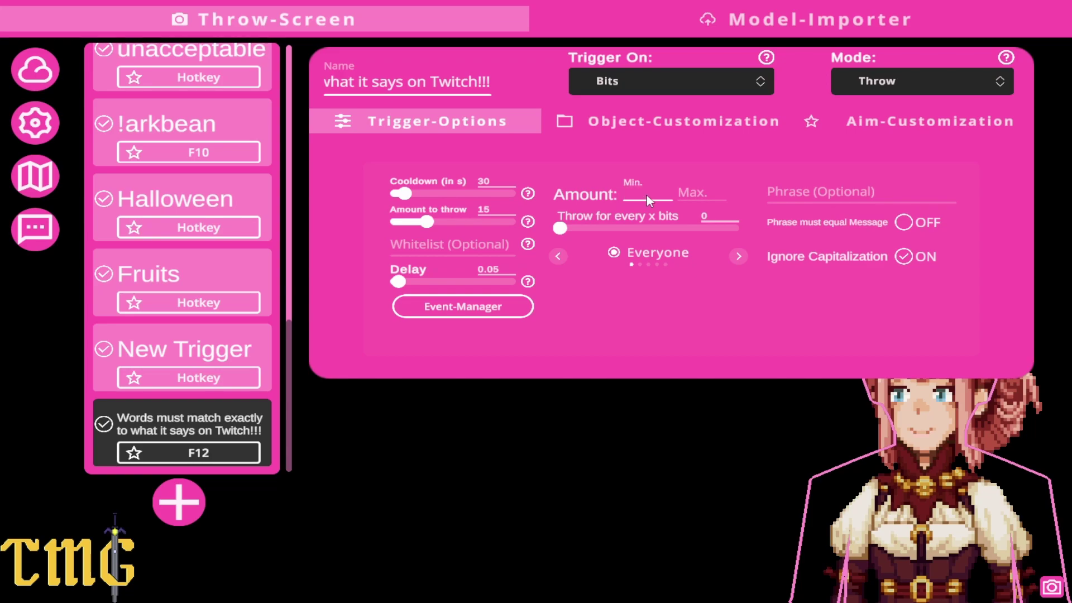
click(715, 218)
Confirm Bits as the trigger source and bring up the trigger's Event-Manager
click(819, 190)
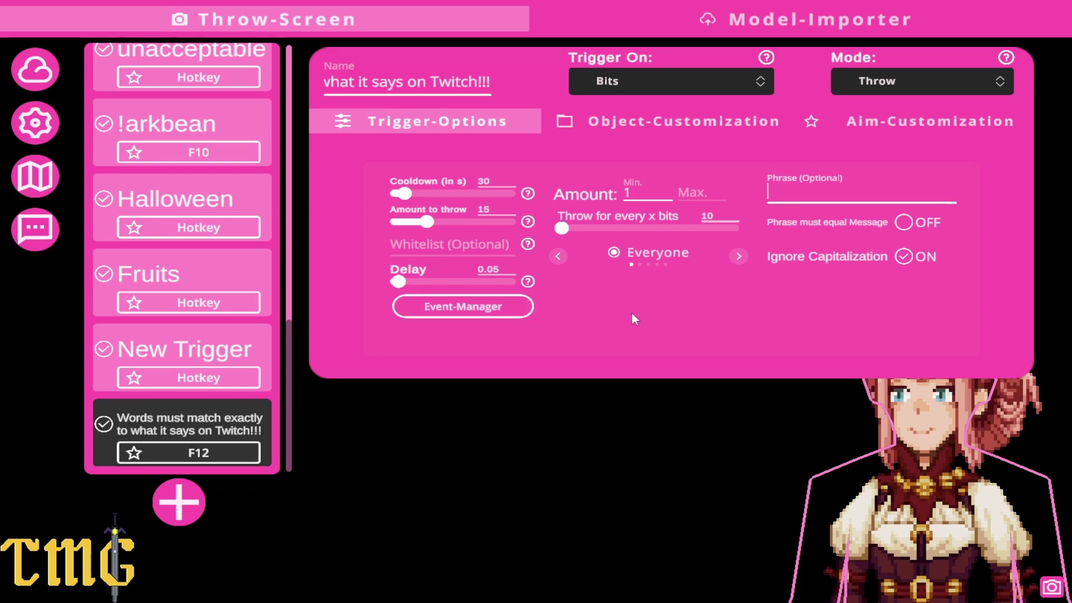
click(762, 78)
scroll(659, 133, down, 5)
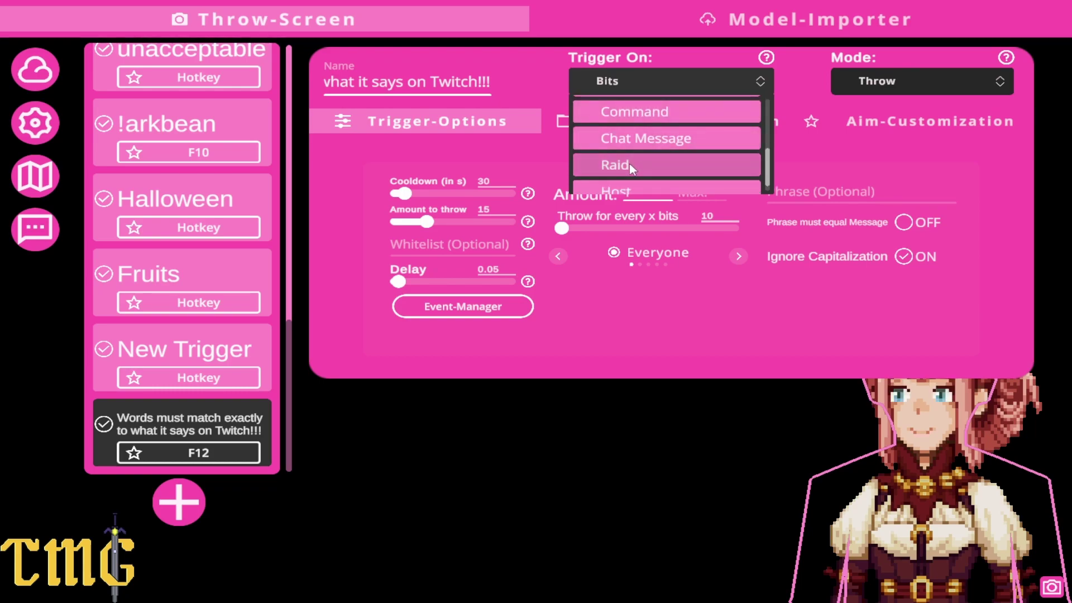
click(840, 167)
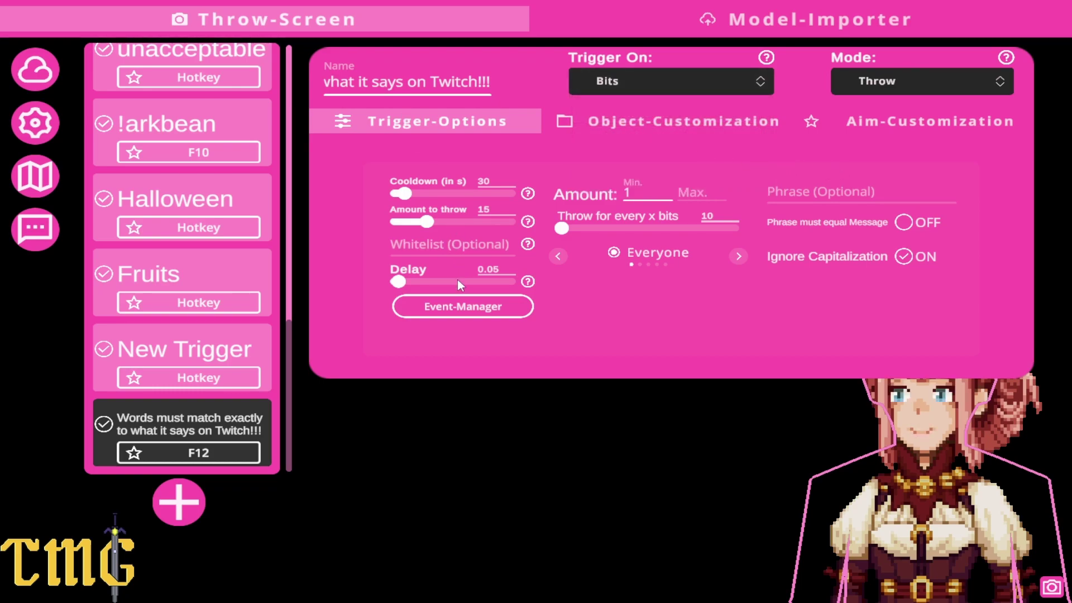
click(461, 307)
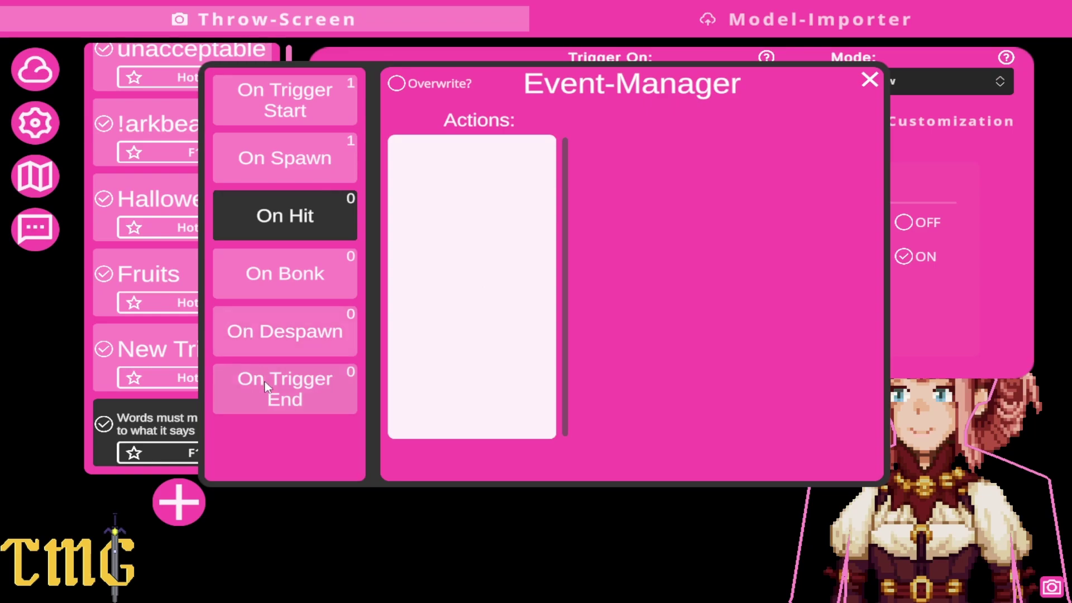
Look through the trigger's events and settle on On Hit
click(287, 107)
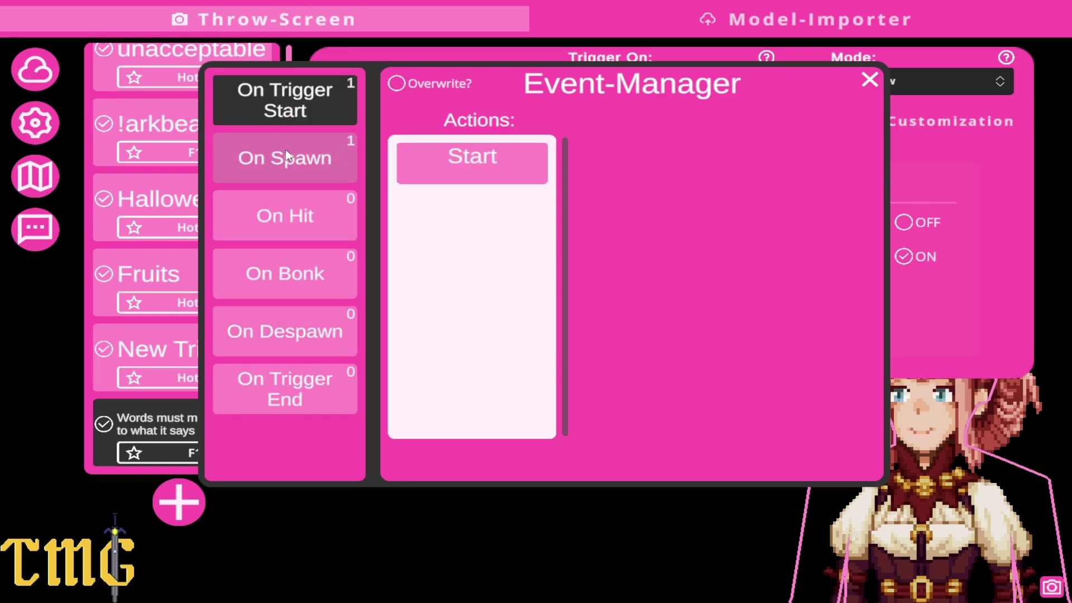
click(285, 151)
click(283, 221)
click(281, 279)
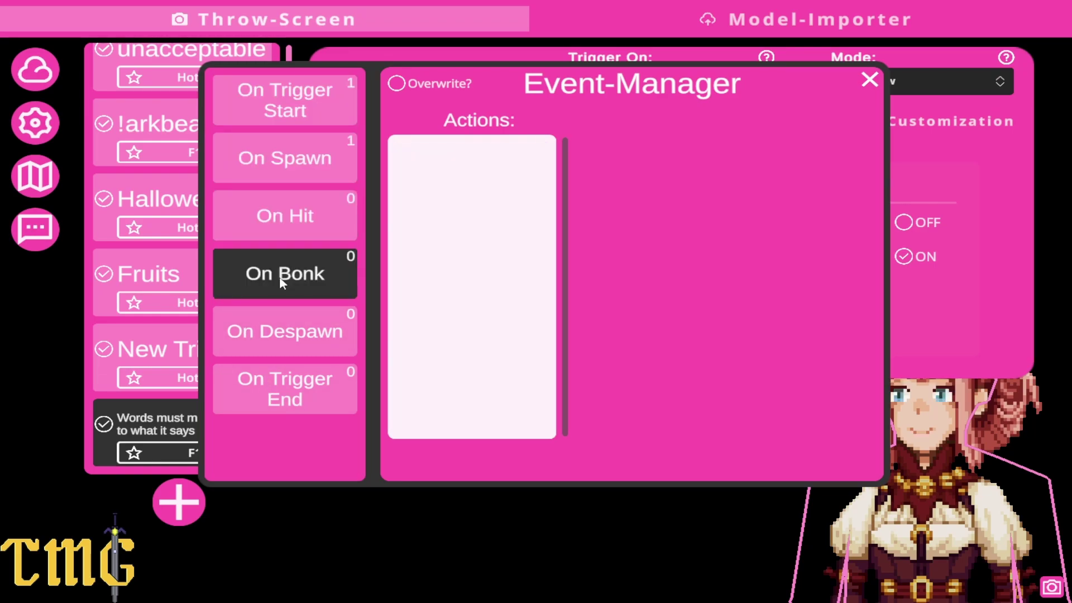
click(273, 336)
click(291, 279)
click(295, 233)
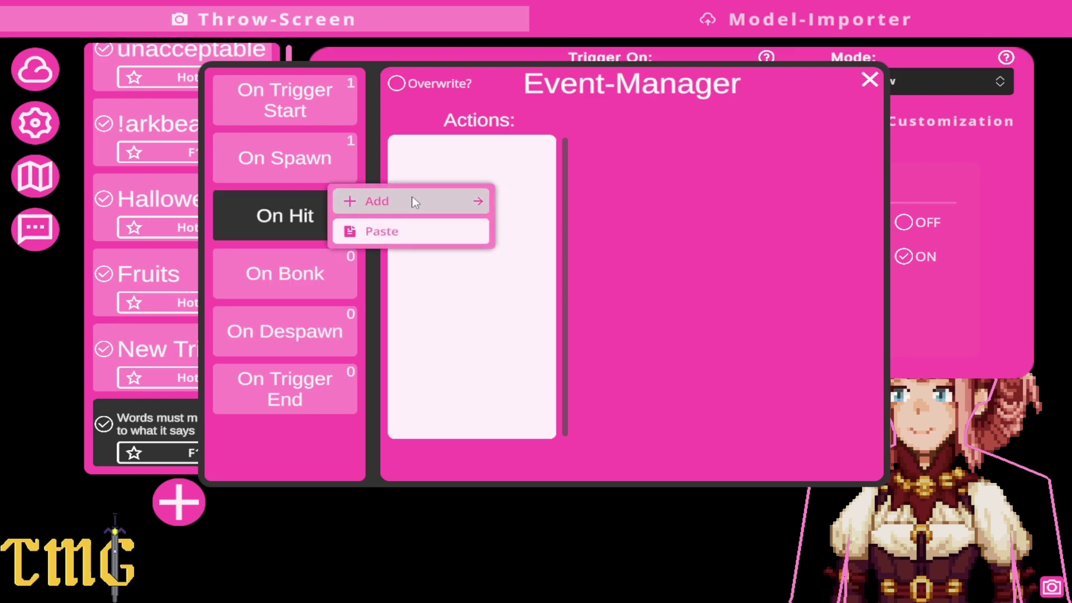
Add an SFX-Action under On Hit and show its sound settings
mouse_move(414, 202)
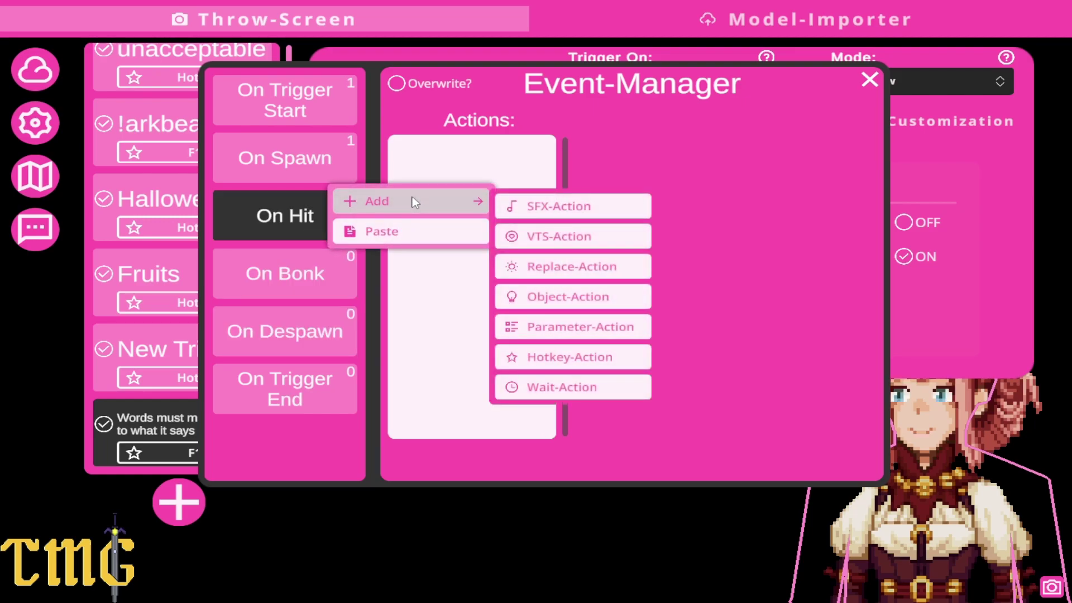
click(533, 205)
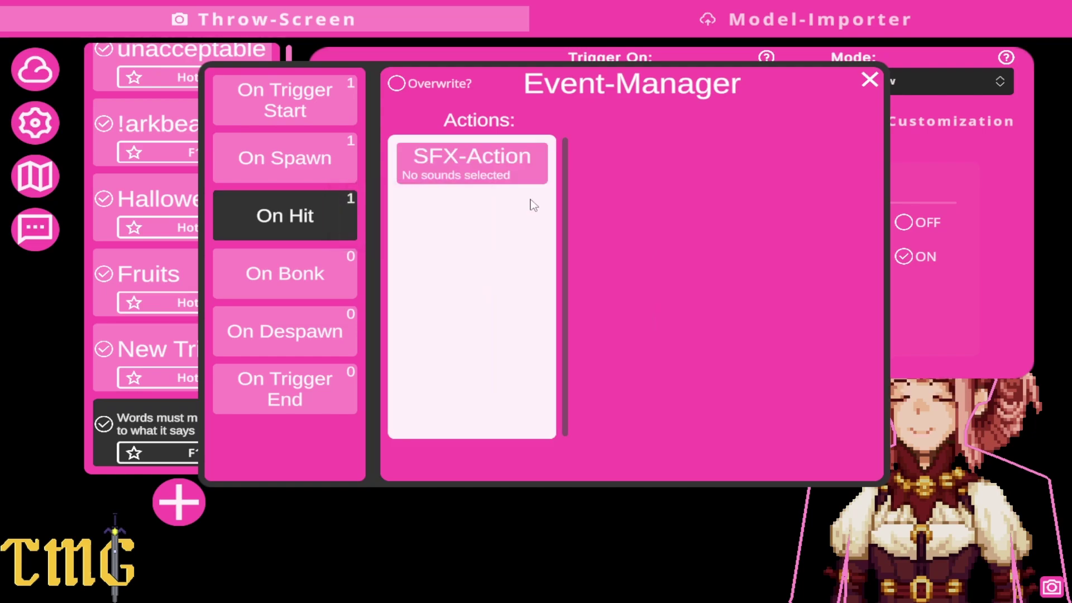
click(487, 171)
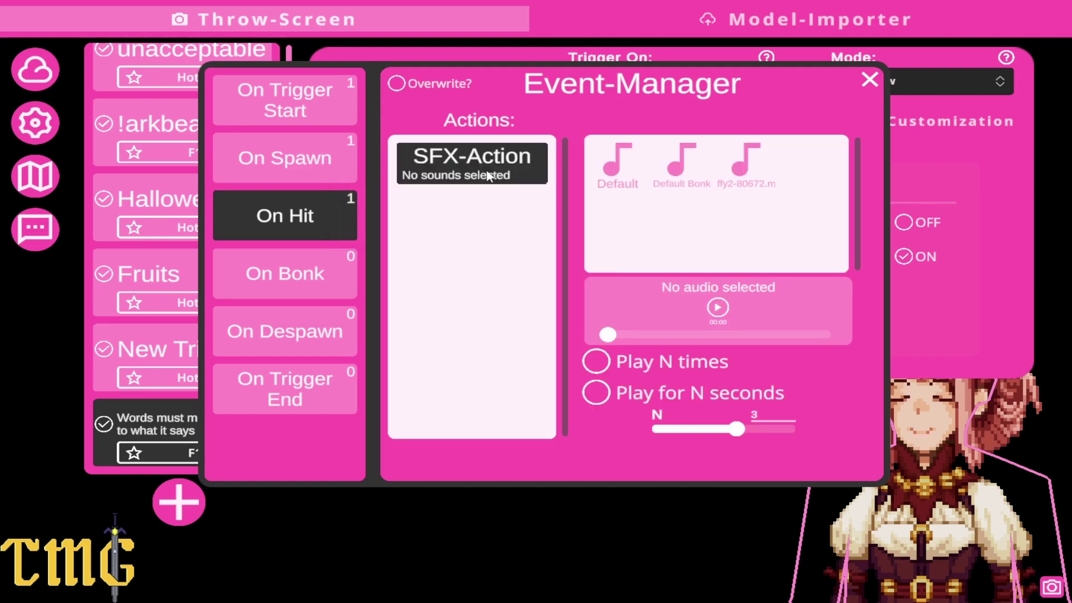
Preview the Default Bonk and skiffy2-80672.mp3 sounds
click(614, 178)
click(672, 177)
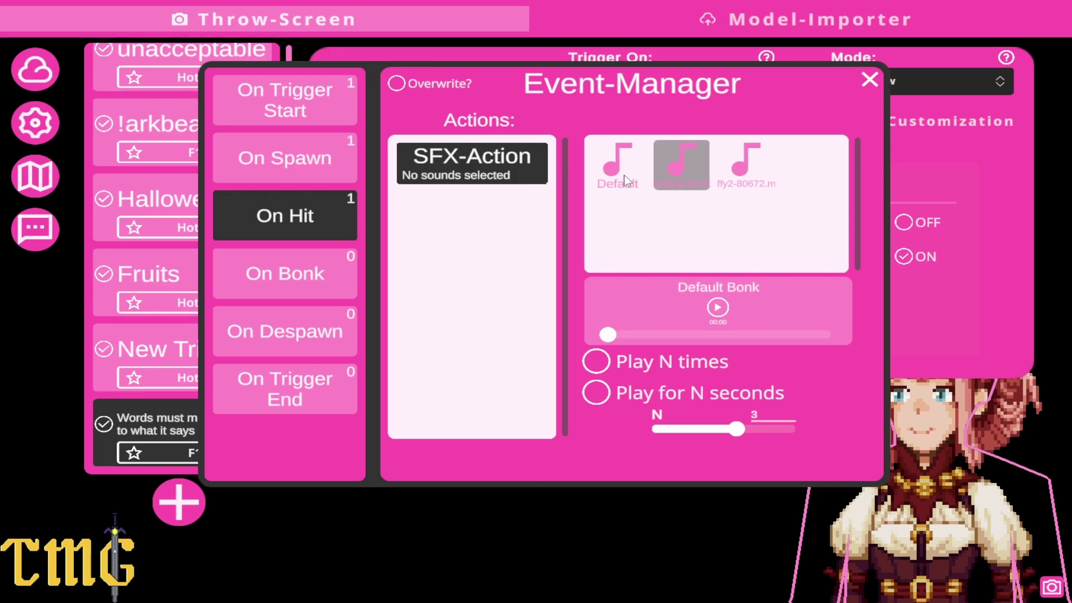
click(626, 180)
click(677, 190)
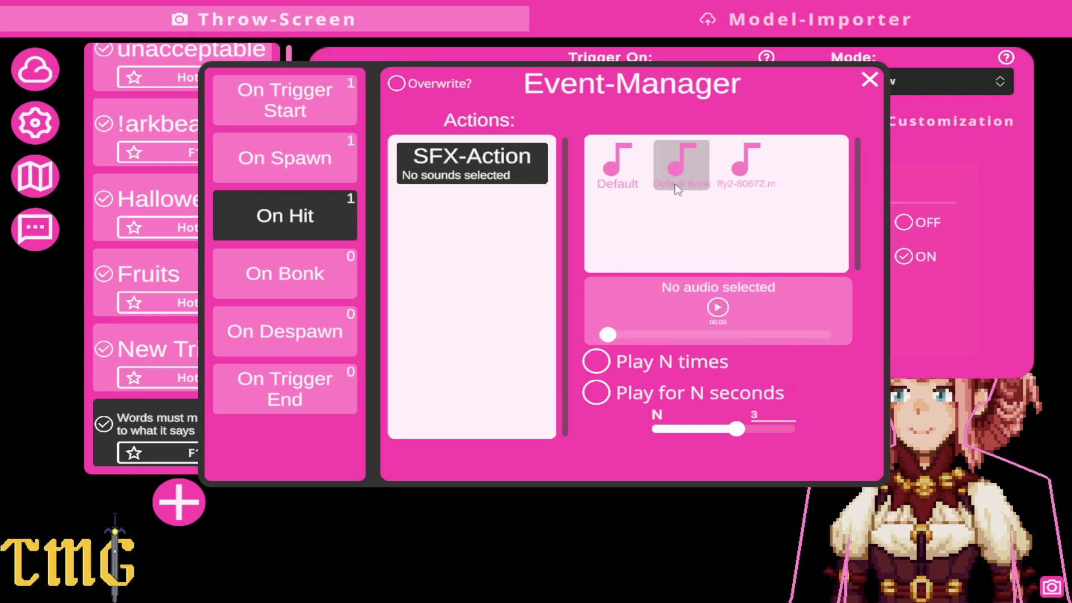
click(717, 308)
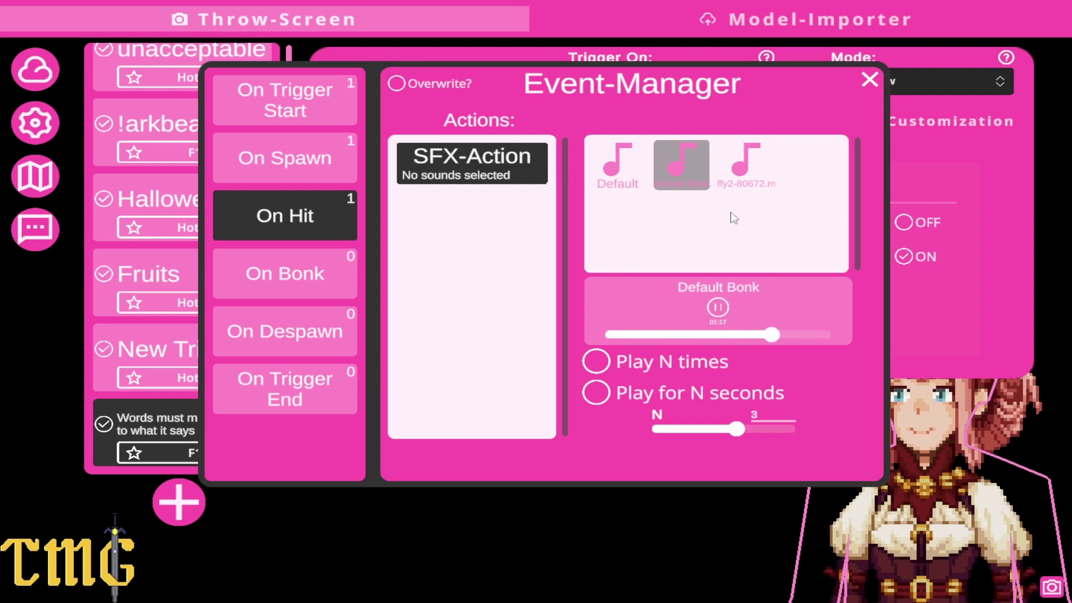
click(718, 308)
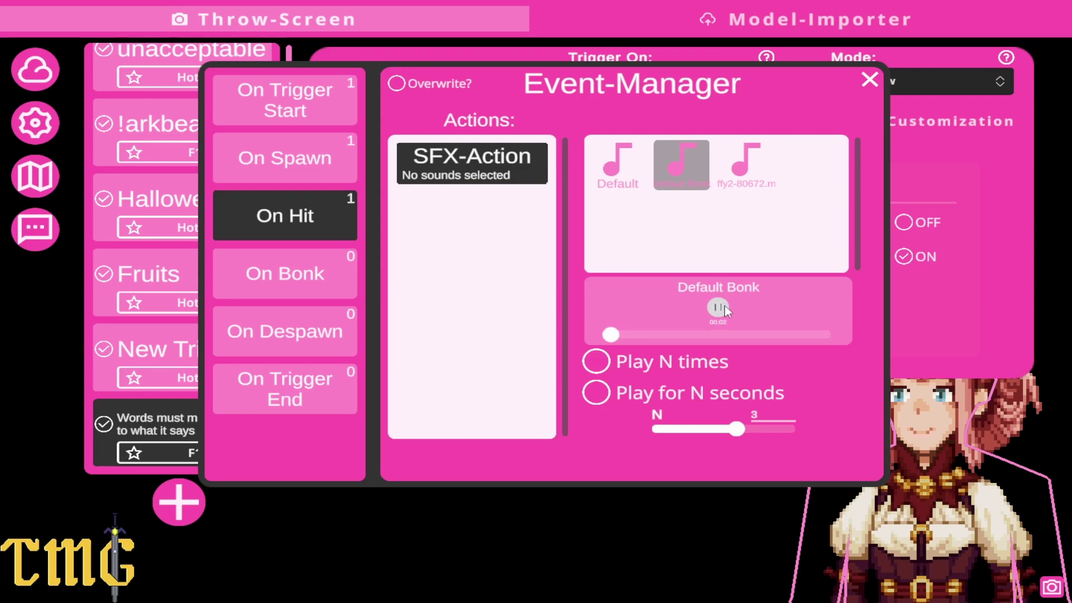
click(736, 167)
click(710, 313)
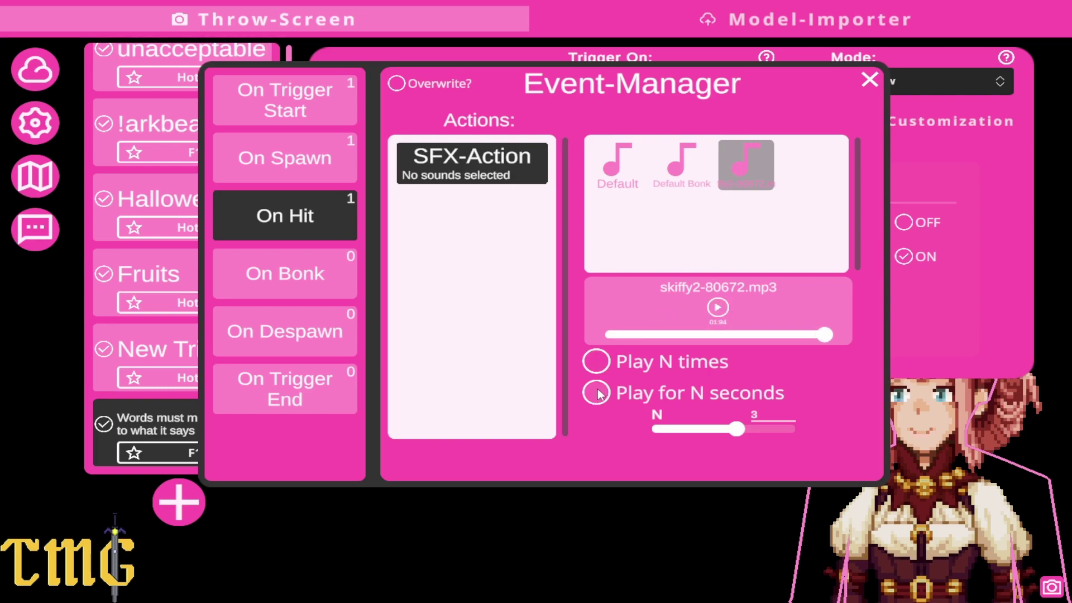
Turn on repeat N times and re-audition Default and skiffy2-80672.mp3
click(596, 362)
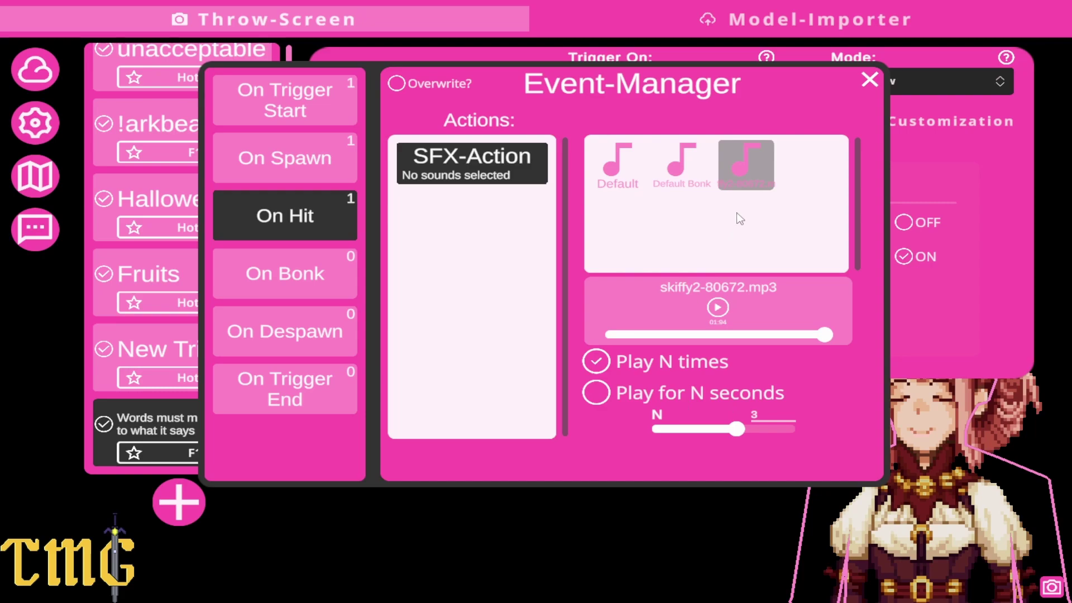
click(612, 172)
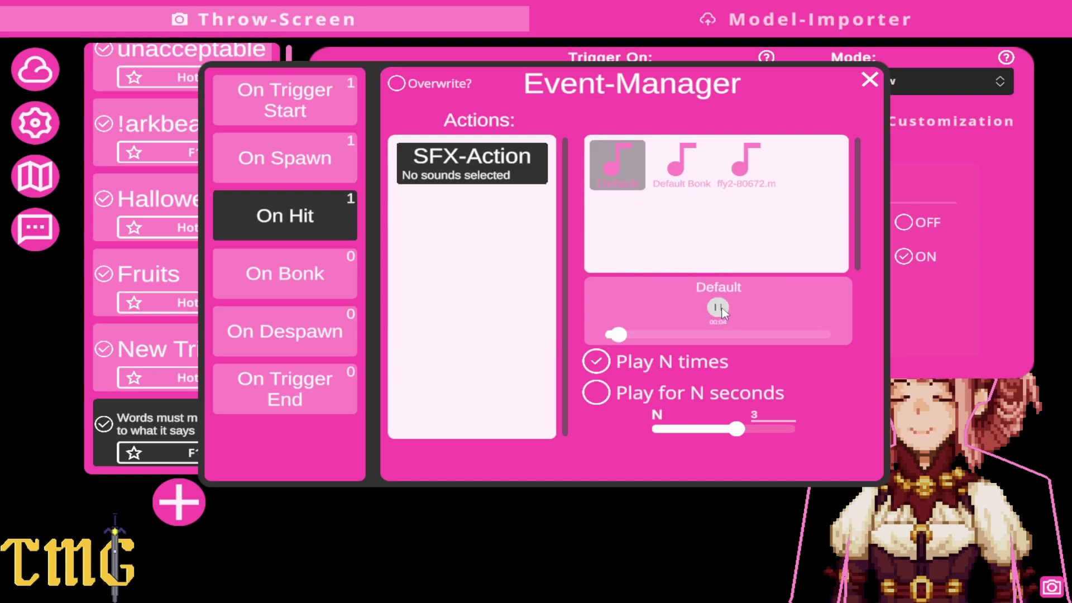
click(719, 308)
click(716, 179)
click(719, 308)
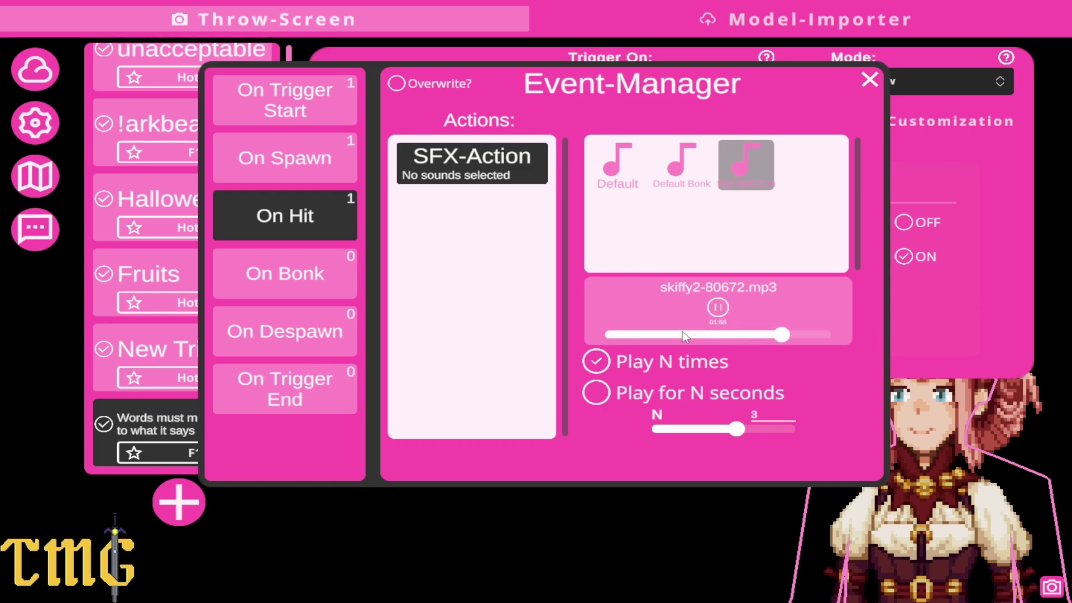
click(718, 307)
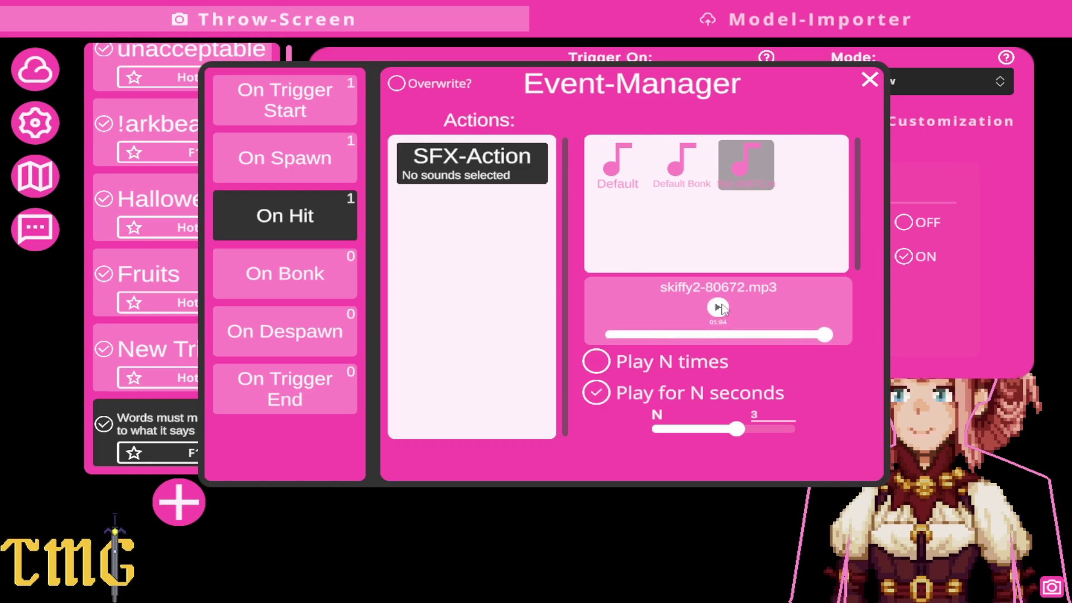
click(684, 176)
click(641, 178)
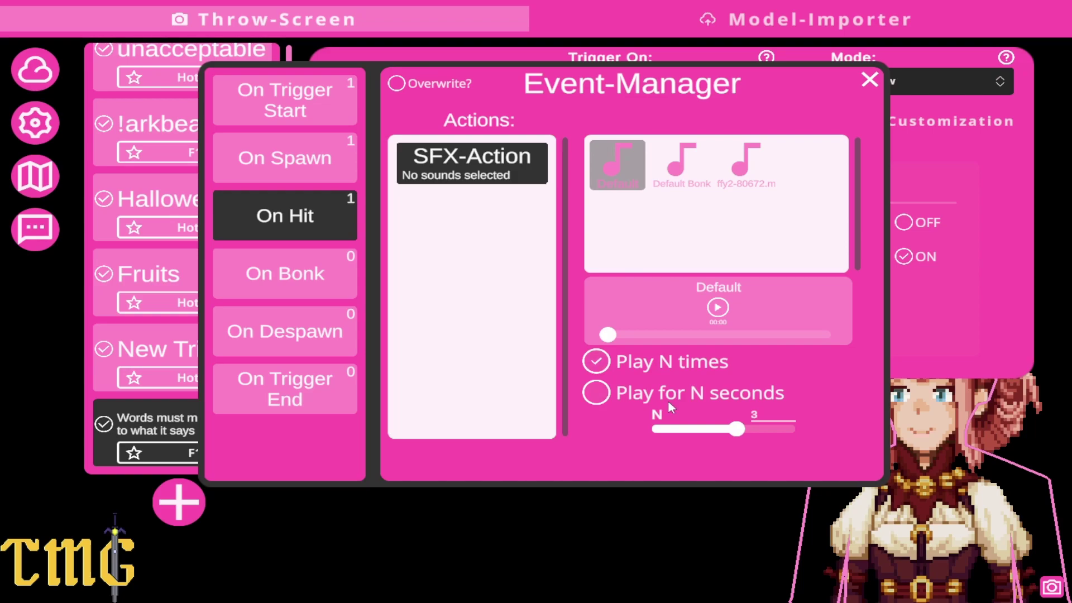
Raise N from 3 to 5 and switch to Play for N seconds, previewing Default
drag(736, 428, 819, 424)
click(720, 308)
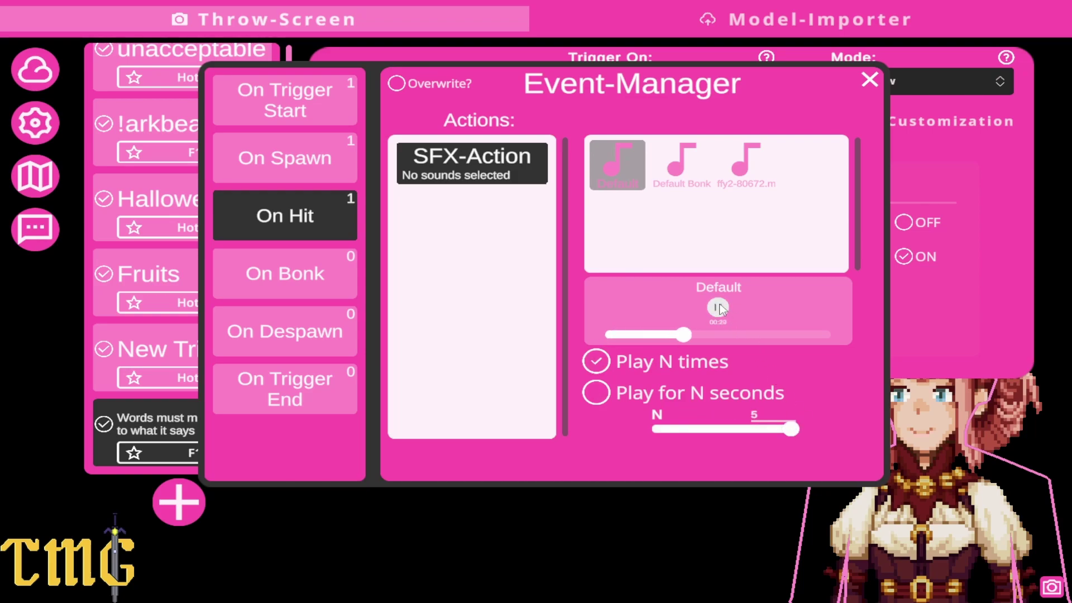
click(595, 393)
click(717, 307)
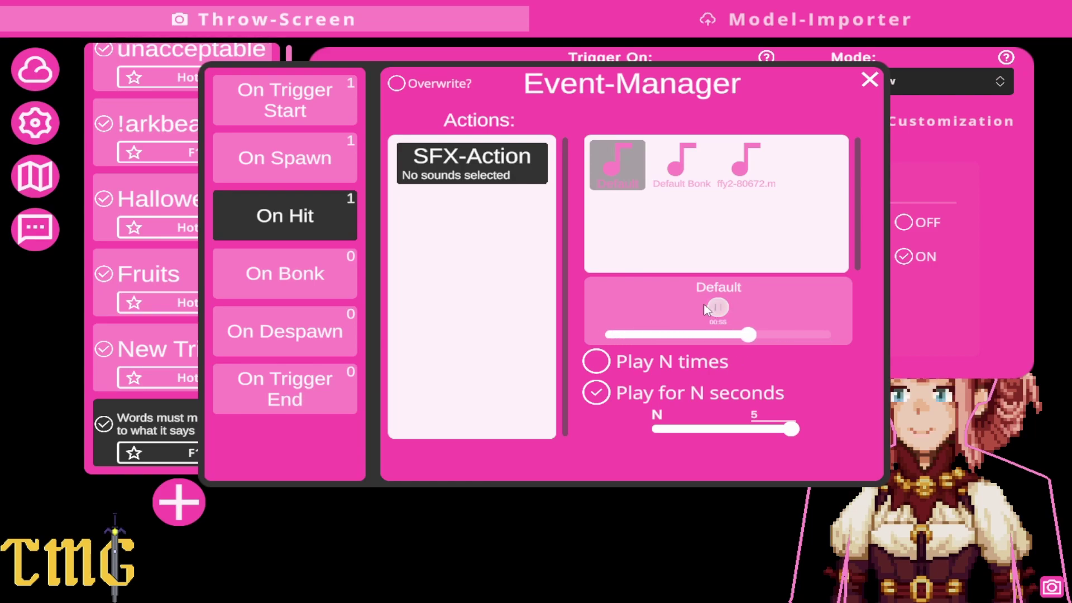
click(608, 174)
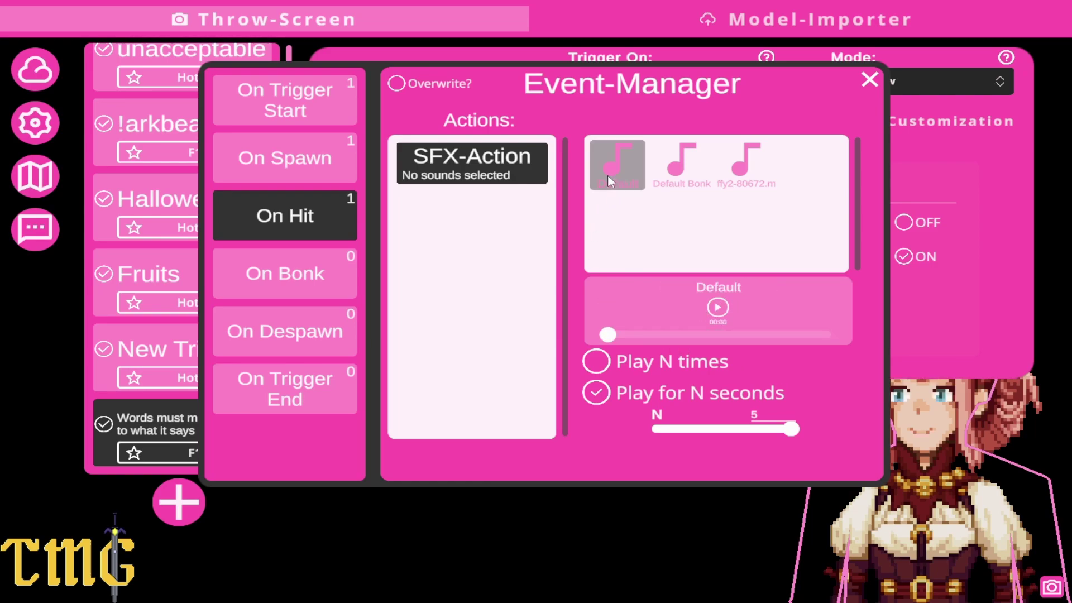
Check the SFX-Action and skiffy2-80672.mp3 options, leaving skiffy2 loaded in the preview
right_click(498, 180)
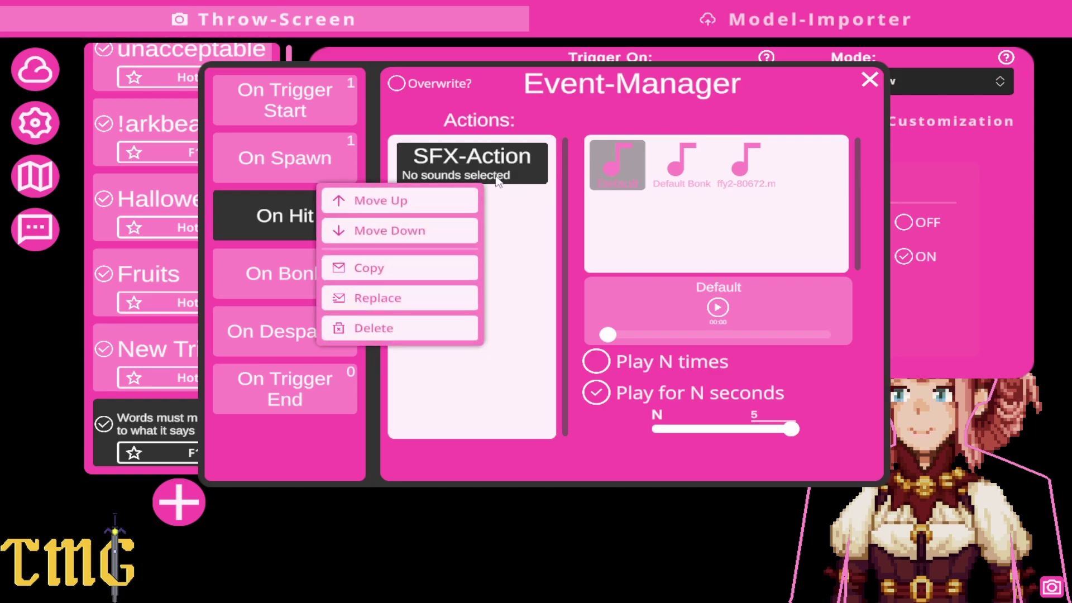
click(530, 196)
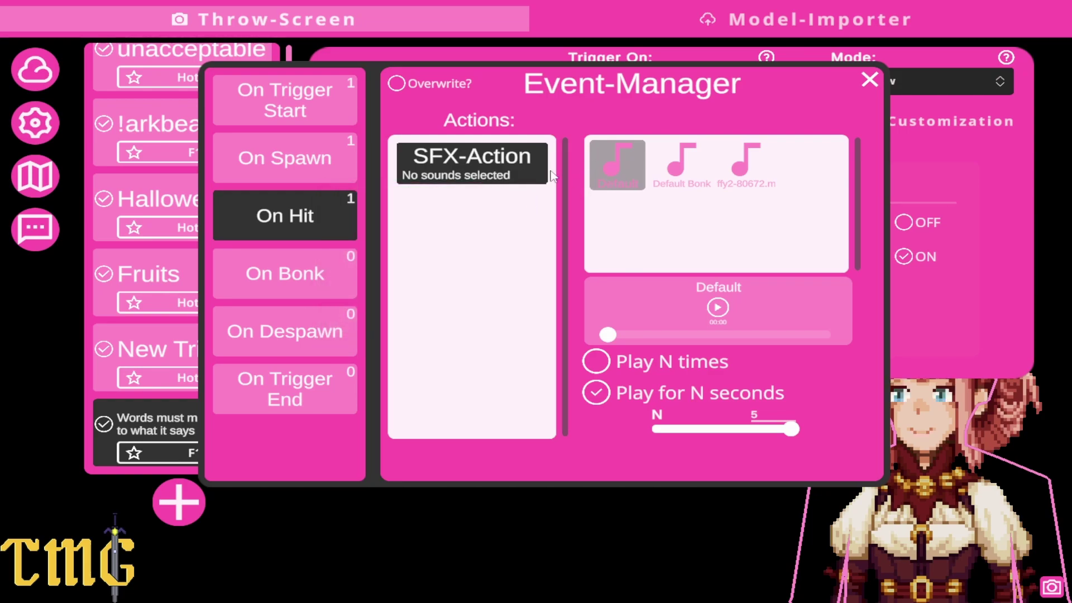
click(680, 174)
click(748, 168)
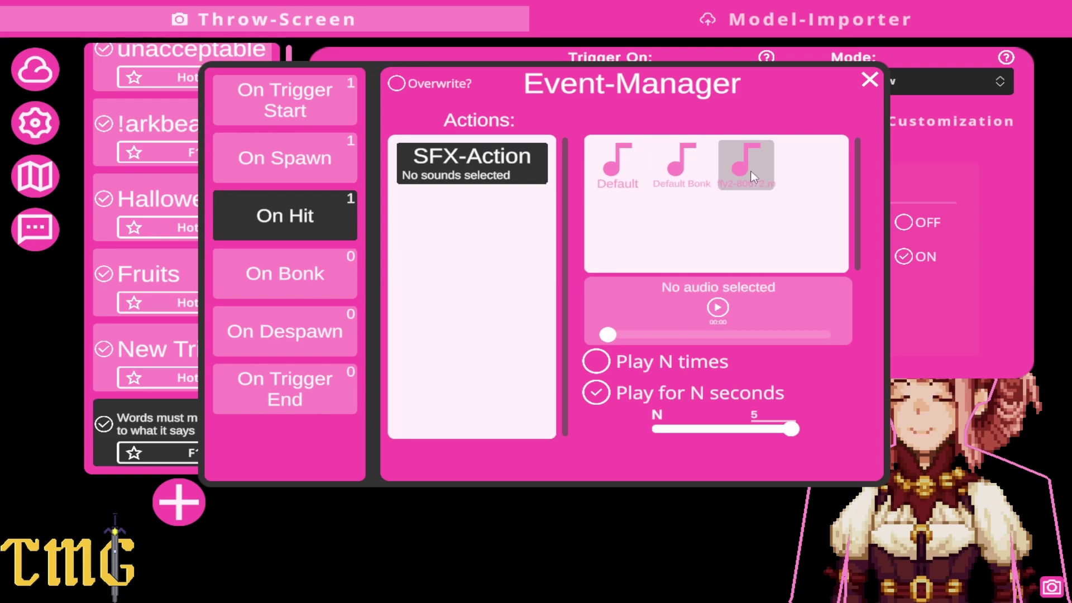
right_click(749, 163)
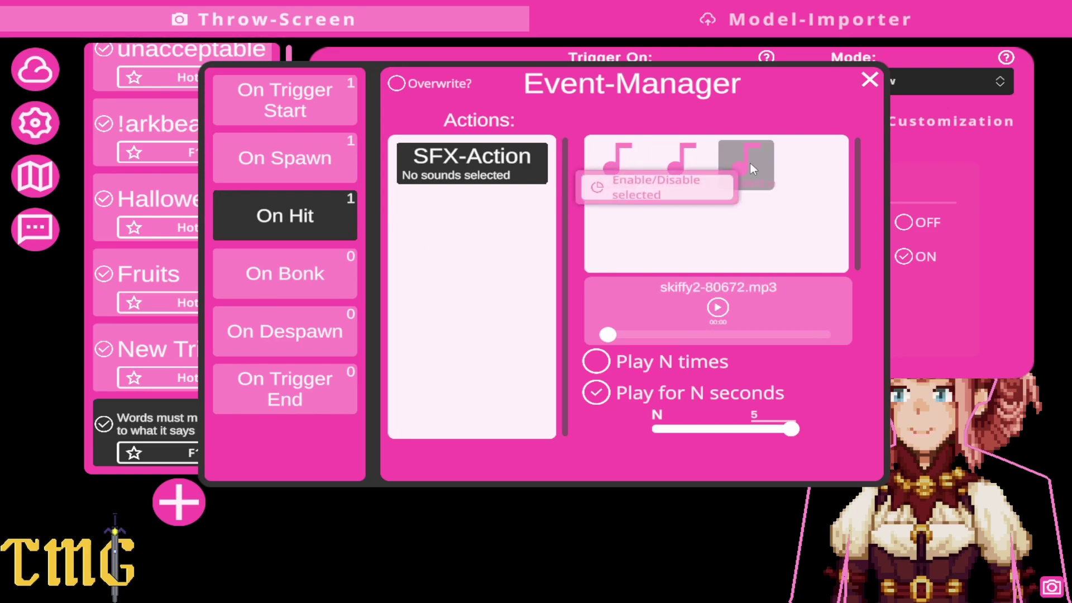
click(679, 162)
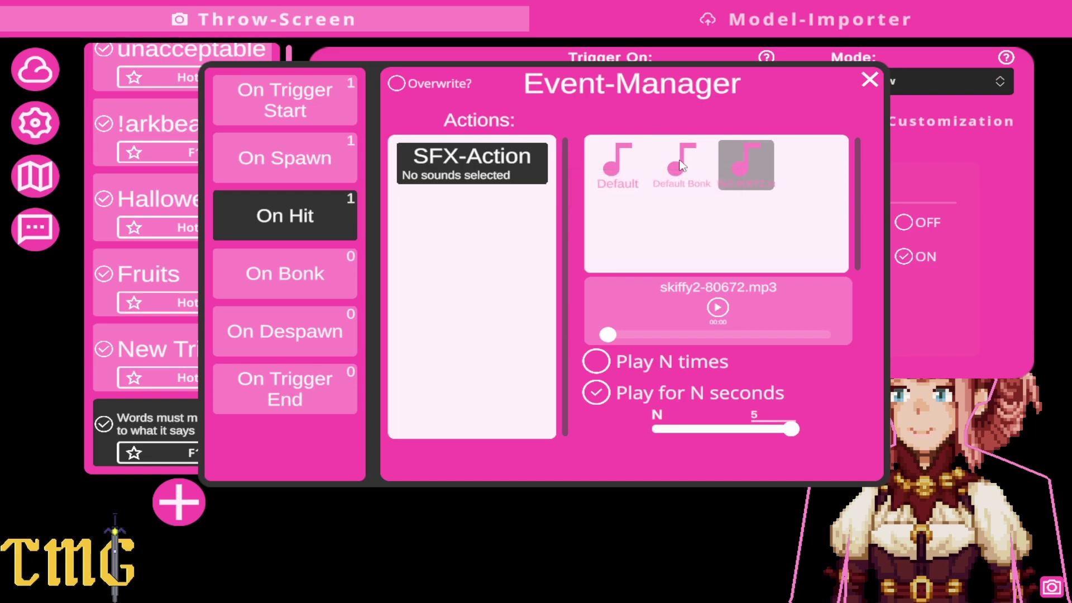